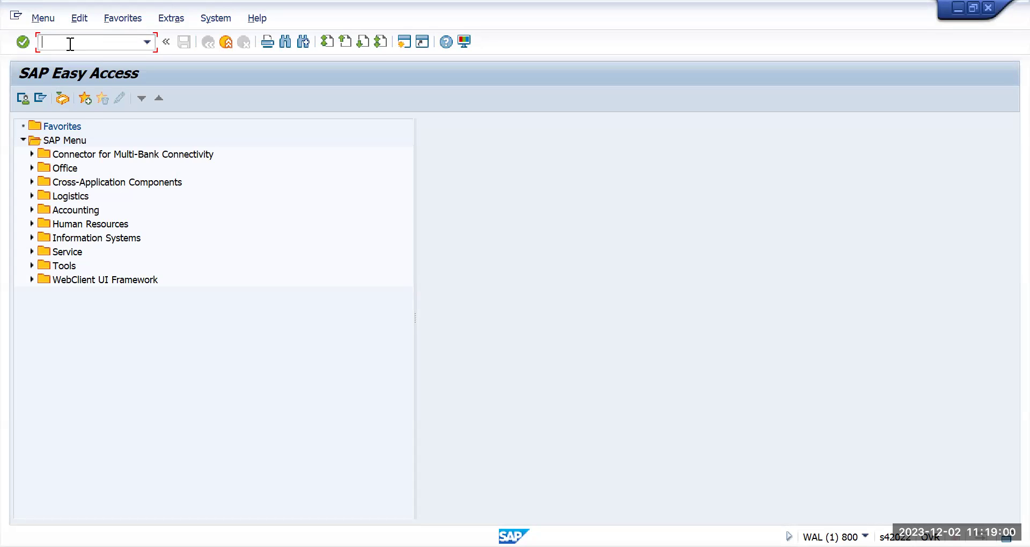
# Step: Start FB60 and enter the vendor and invoice date 02.12.2023
pyautogui.write('fb60')
pyautogui.press('Return')
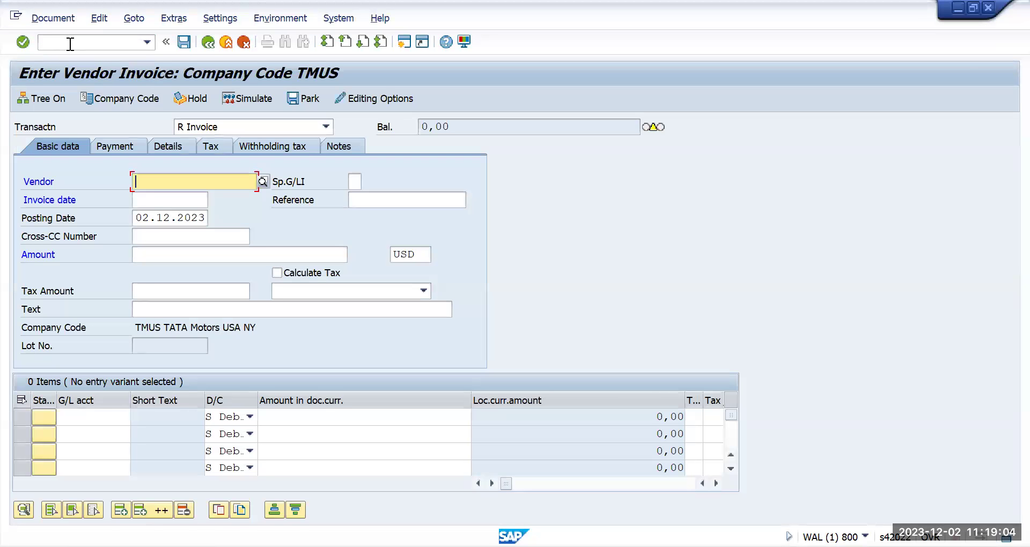
pyautogui.press('BackSpace')
pyautogui.press('Down')
pyautogui.press('Down')
pyautogui.press('Down')
pyautogui.press('Return')
pyautogui.press('Tab')
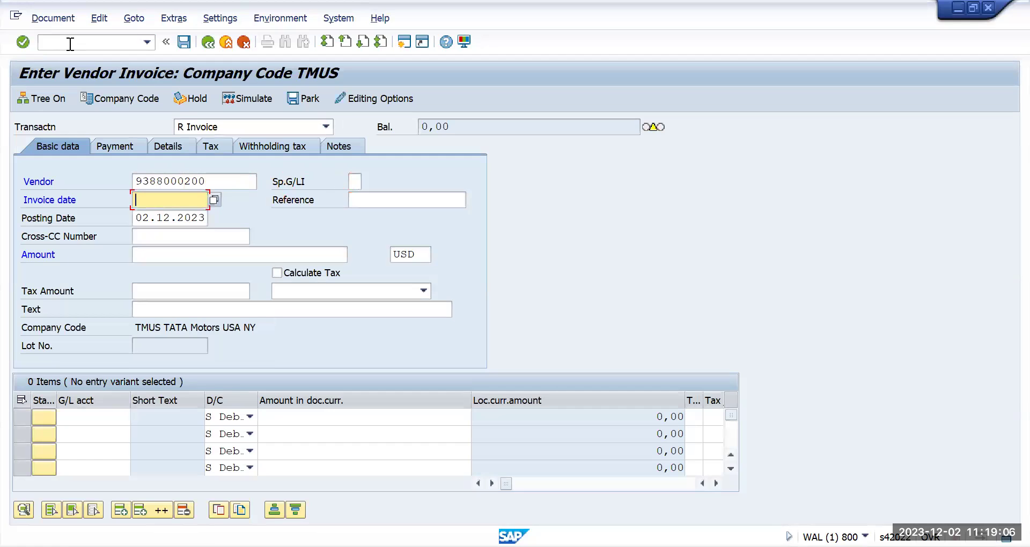
pyautogui.press('BackSpace')
pyautogui.press('Return')
pyautogui.press('Tab')
# Step: Enter reference servicPO001 and an invoice amount of 100
pyautogui.write('servicPO001')
pyautogui.press('Tab')
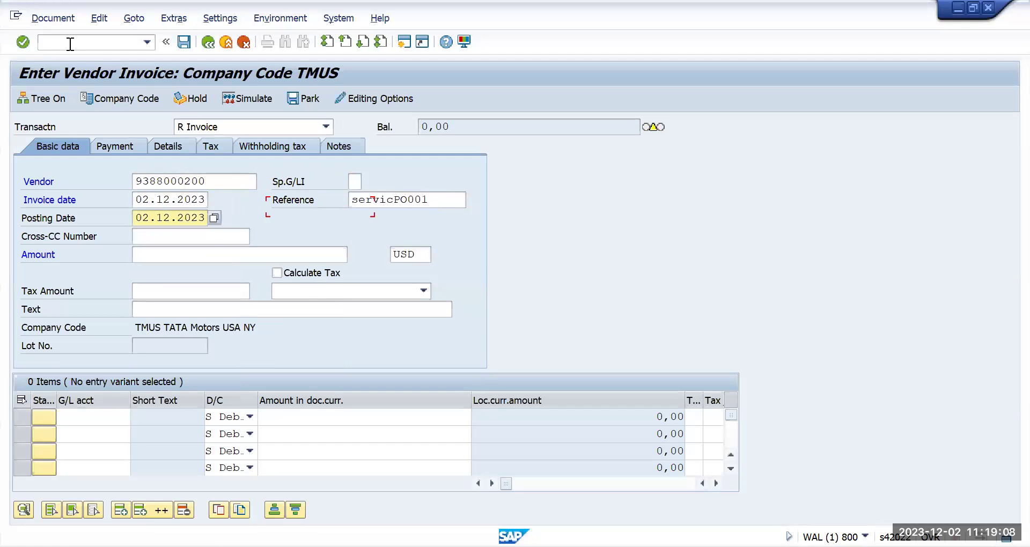
pyautogui.press('Tab')
pyautogui.press('Tab')
pyautogui.press('BackSpace')
pyautogui.press('Return')
pyautogui.press('Tab')
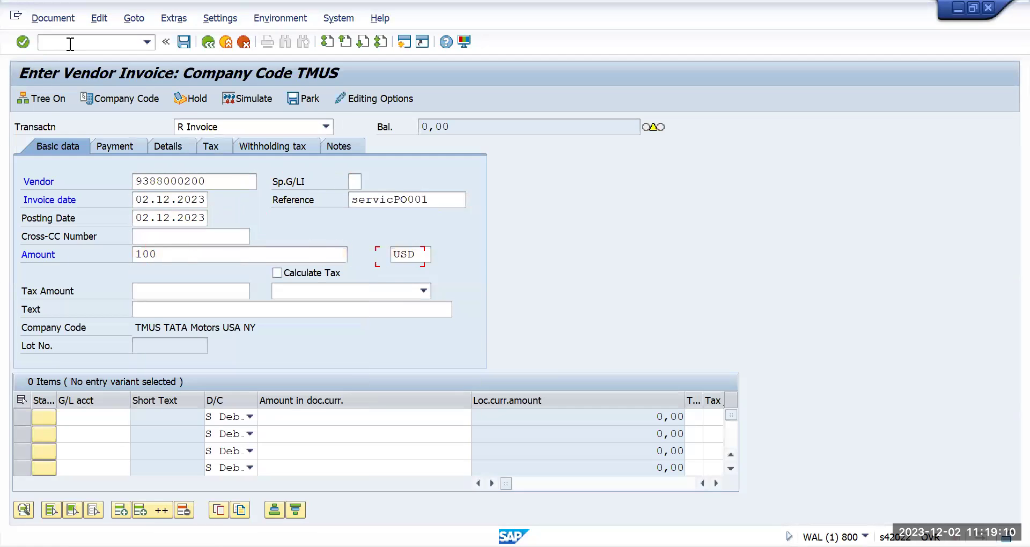
pyautogui.press('Tab')
pyautogui.press('Tab')
pyautogui.press('Tab')
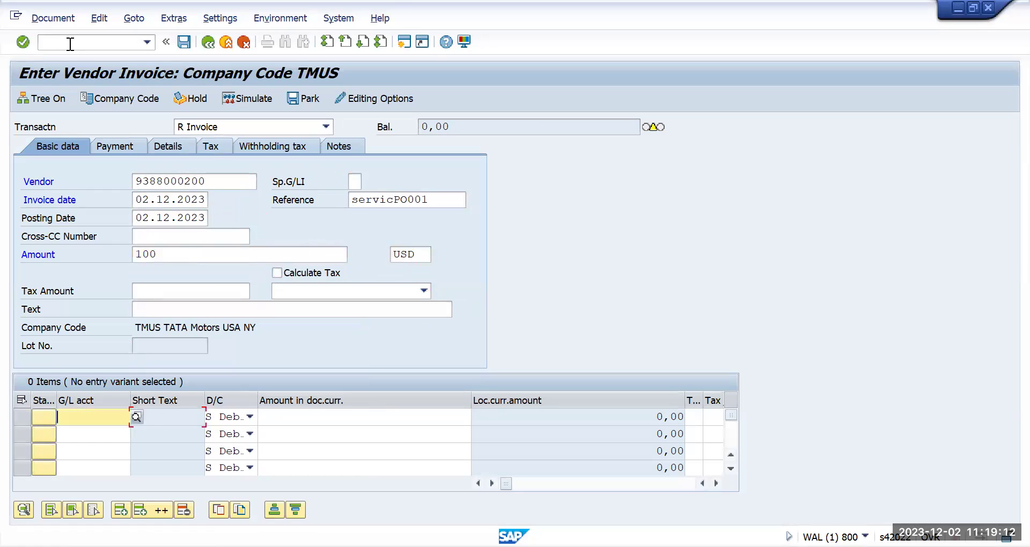
pyautogui.press('BackSpace')
pyautogui.press('Return')
pyautogui.press('Tab')
pyautogui.press('Tab')
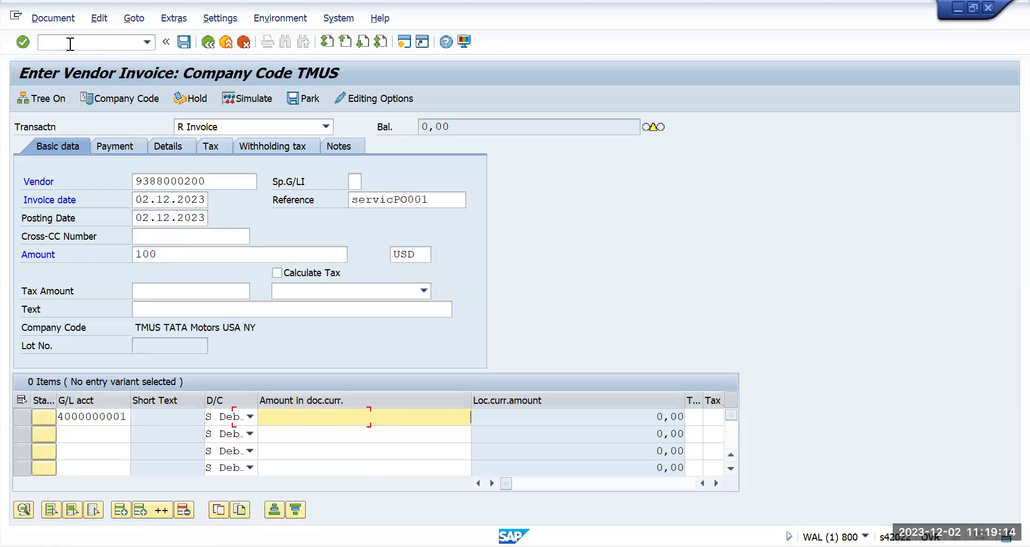
pyautogui.press('BackSpace')
pyautogui.press('Return')
pyautogui.press('Tab')
pyautogui.press('Tab')
pyautogui.press('Tab')
pyautogui.press('Tab')
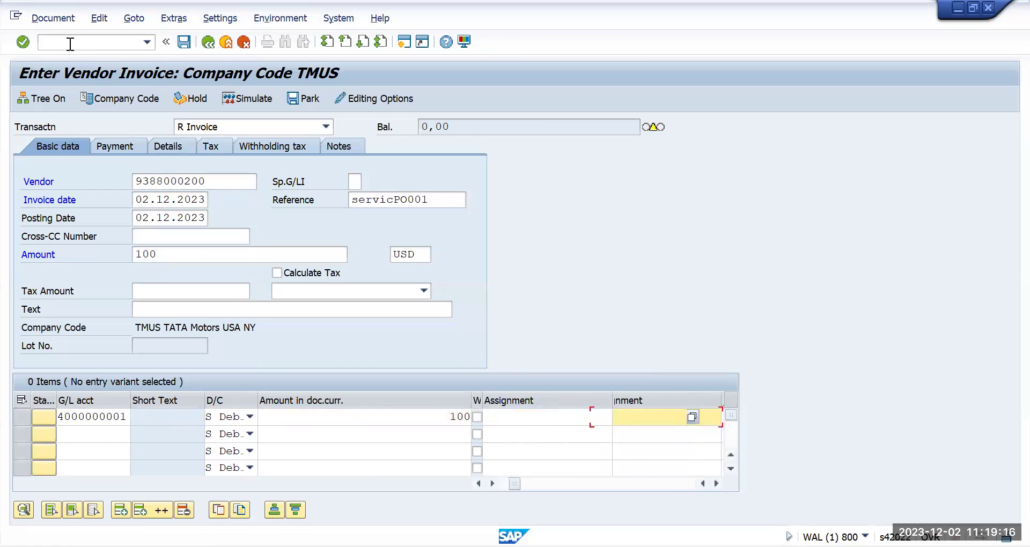
pyautogui.press('Tab')
pyautogui.press('Tab')
pyautogui.press('Tab')
pyautogui.press('Tab')
pyautogui.press('Tab')
pyautogui.press('Tab')
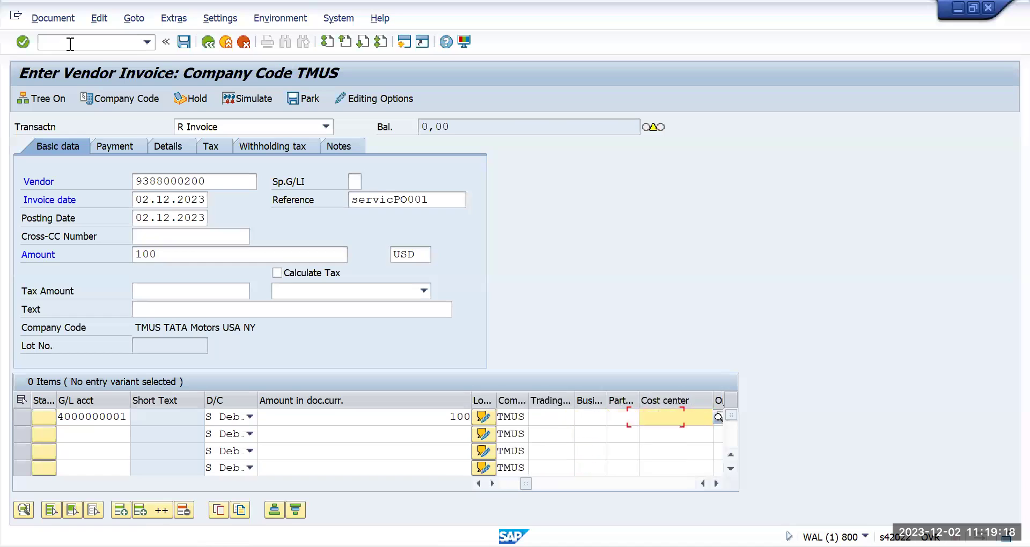
pyautogui.press('BackSpace')
pyautogui.press('Return')
pyautogui.press('Return')
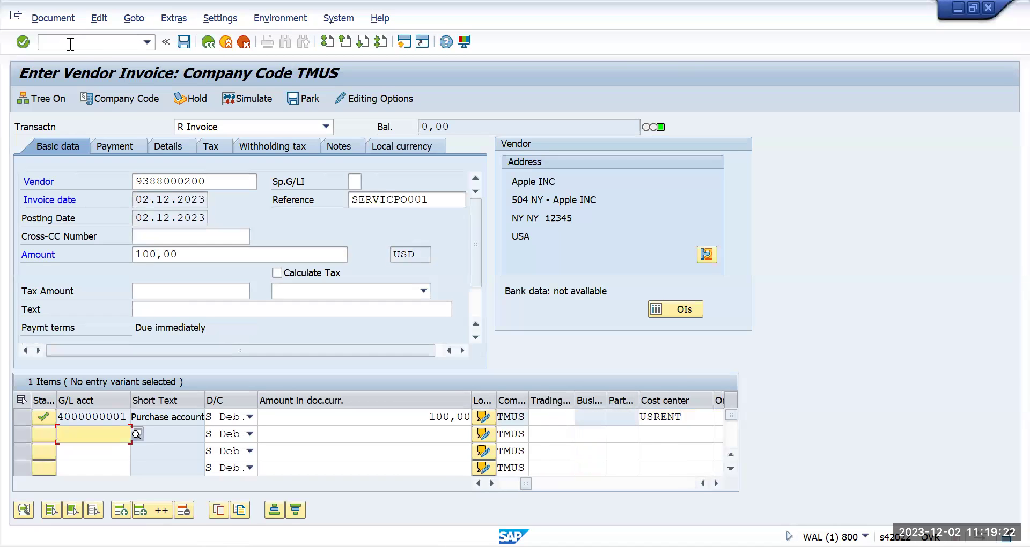
pyautogui.click(184, 42)
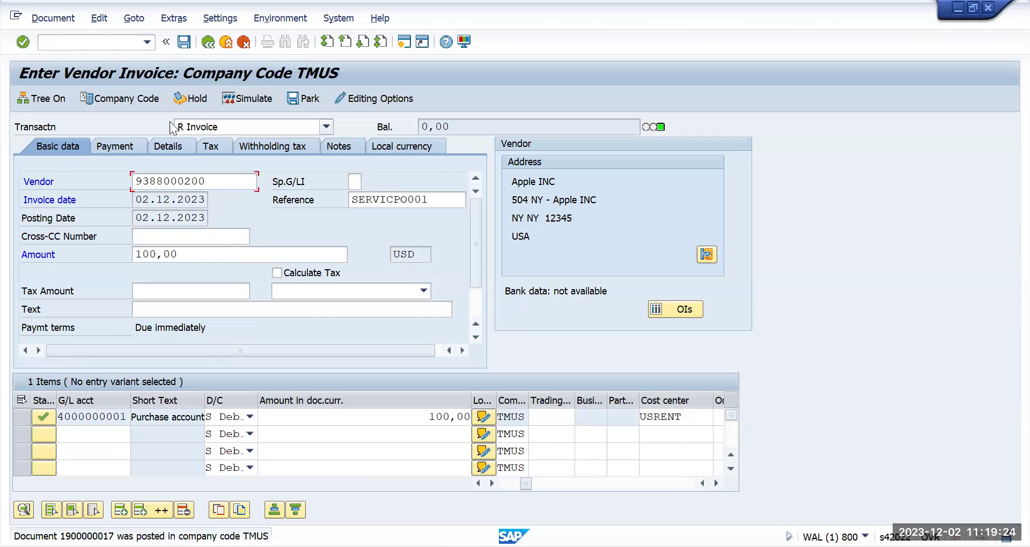
pyautogui.click(51, 19)
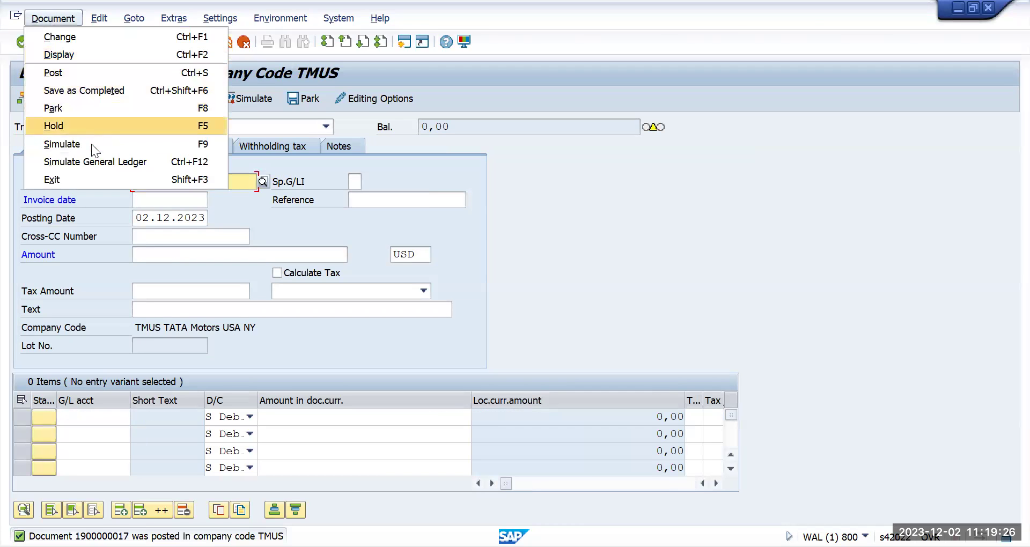
pyautogui.click(75, 57)
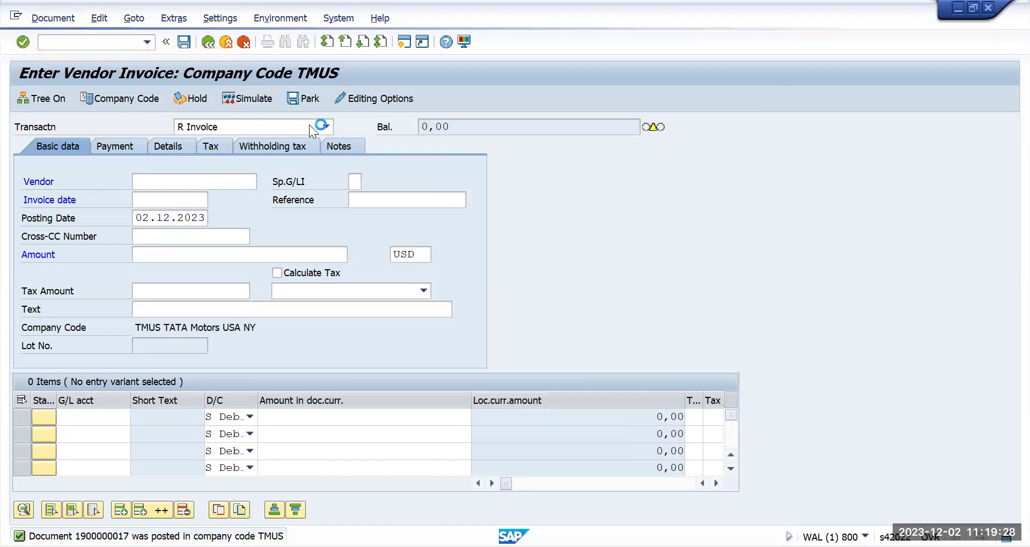
pyautogui.click(233, 99)
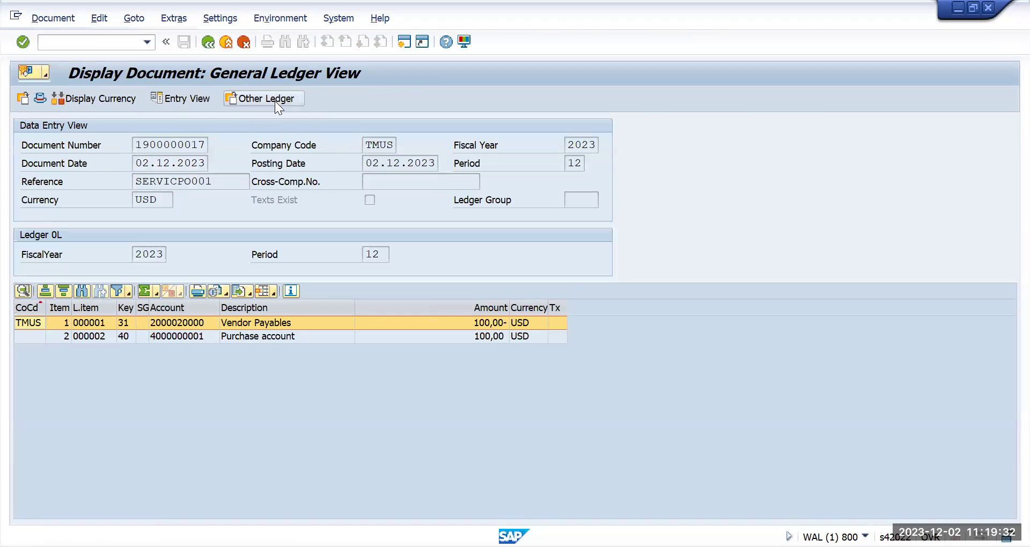
pyautogui.click(274, 101)
# Step: Look through ledgers ML, SH and TE in the ledger selection list
pyautogui.click(272, 376)
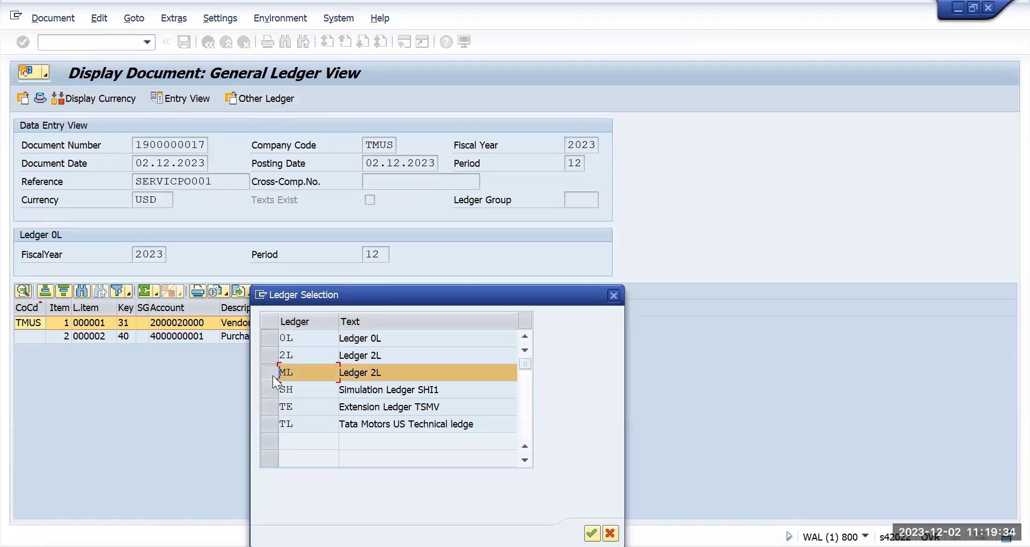
pyautogui.click(274, 393)
pyautogui.click(272, 407)
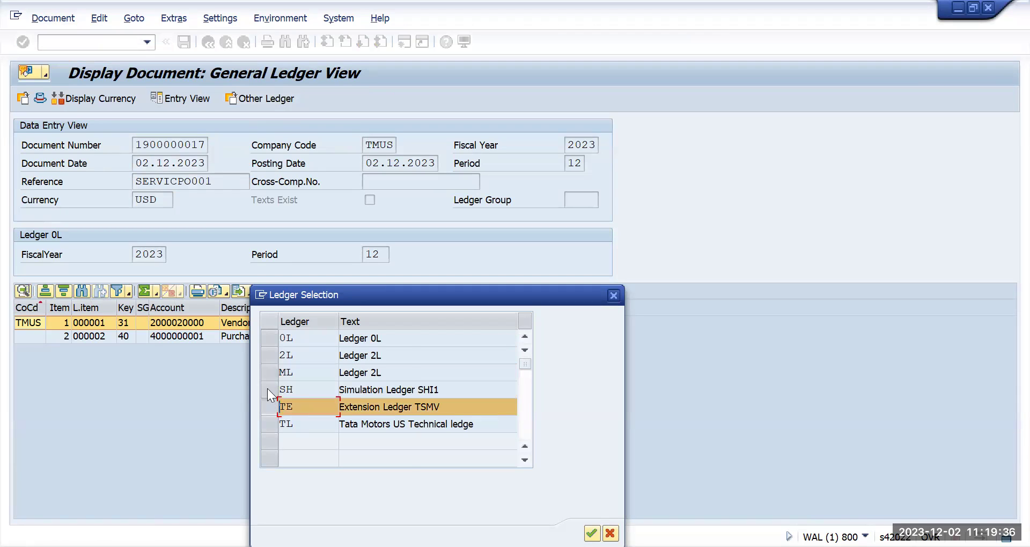
pyautogui.click(266, 374)
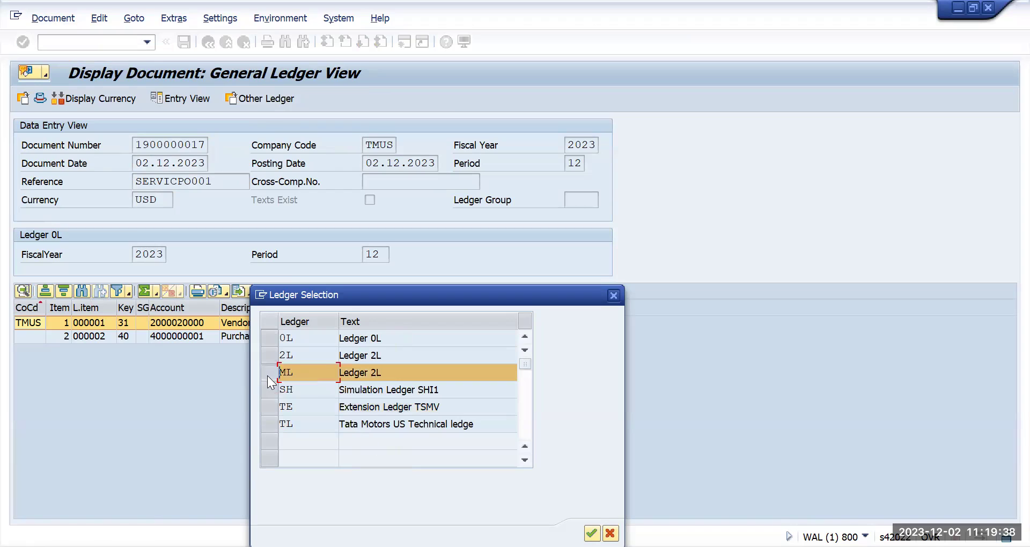
pyautogui.click(268, 390)
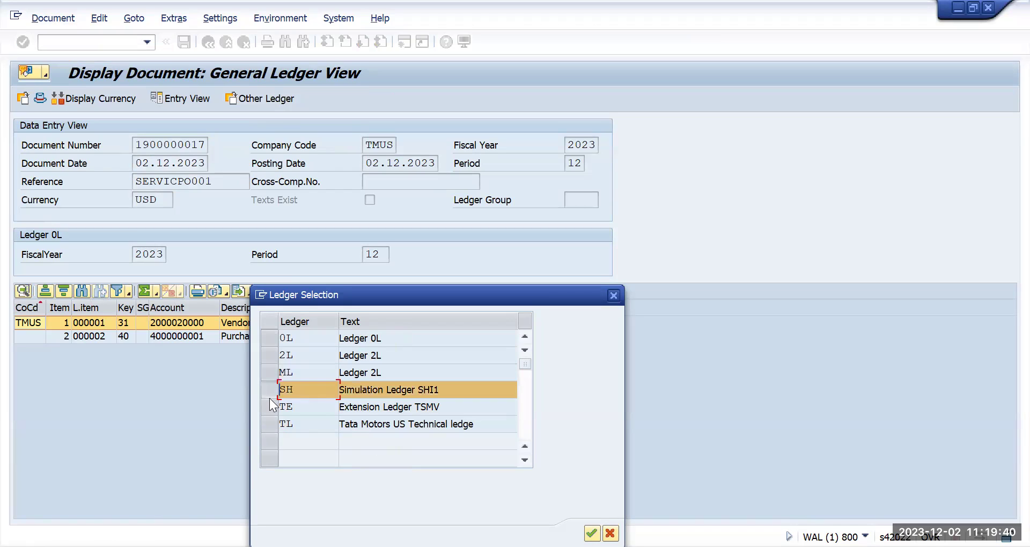
pyautogui.click(272, 405)
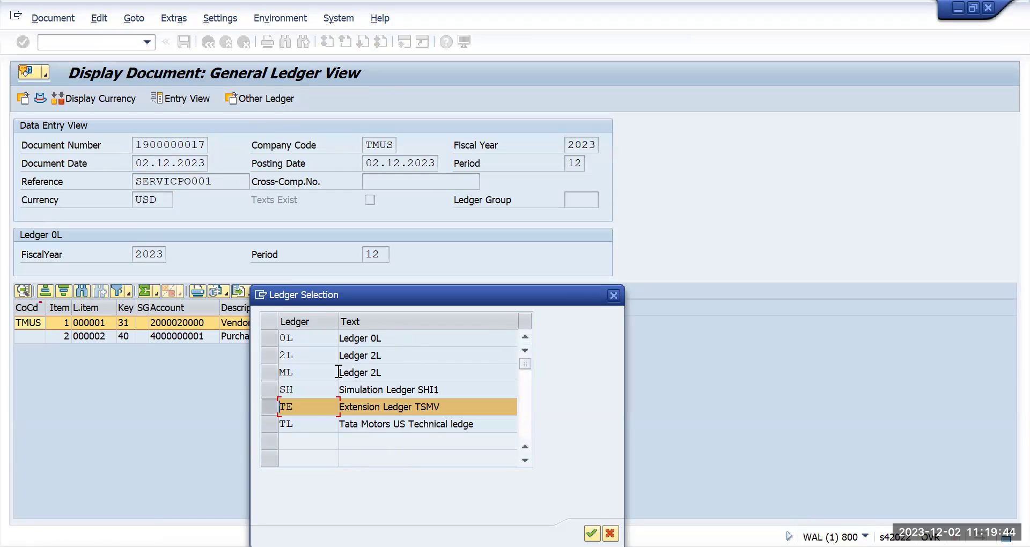
pyautogui.click(276, 375)
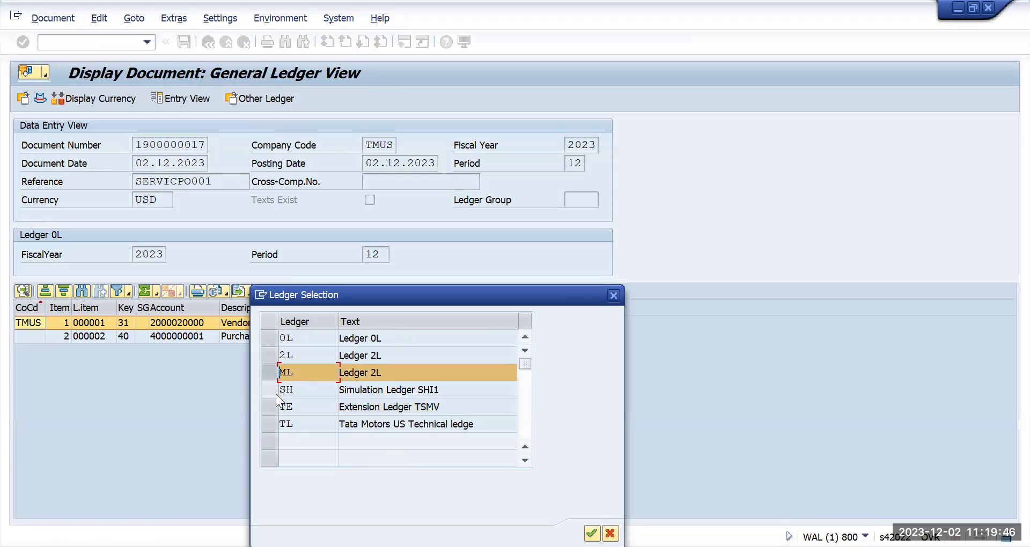
pyautogui.click(276, 394)
pyautogui.click(274, 407)
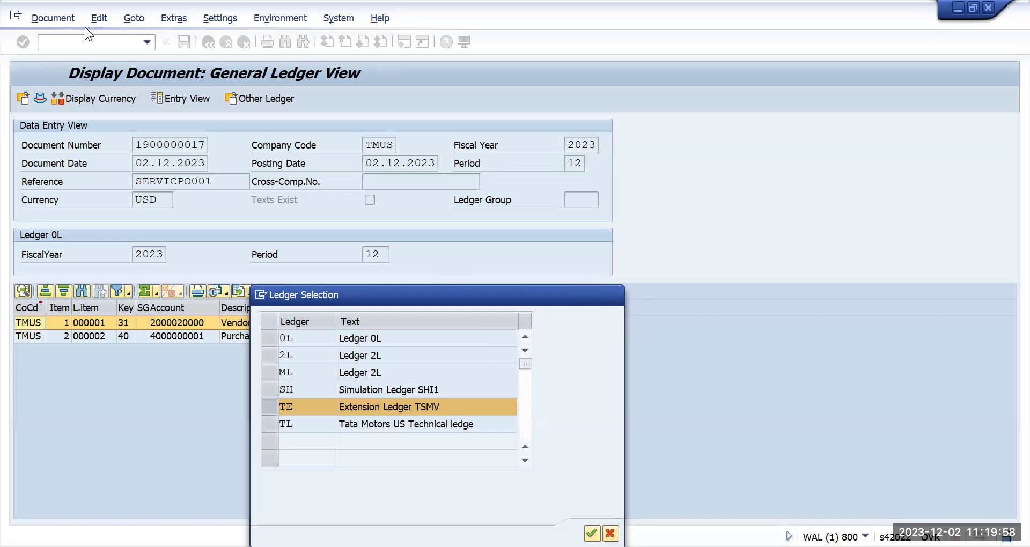
# Step: Close the ledger list and open the SAP Reference IMG via /nSPRO
pyautogui.press('Escape')
pyautogui.click(80, 47)
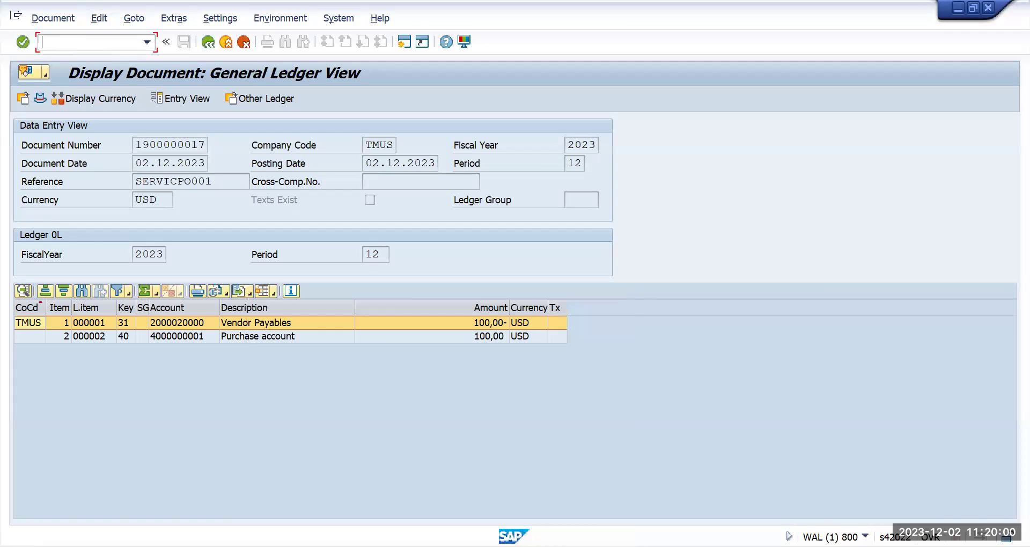
pyautogui.write('/nspro')
pyautogui.press('Return')
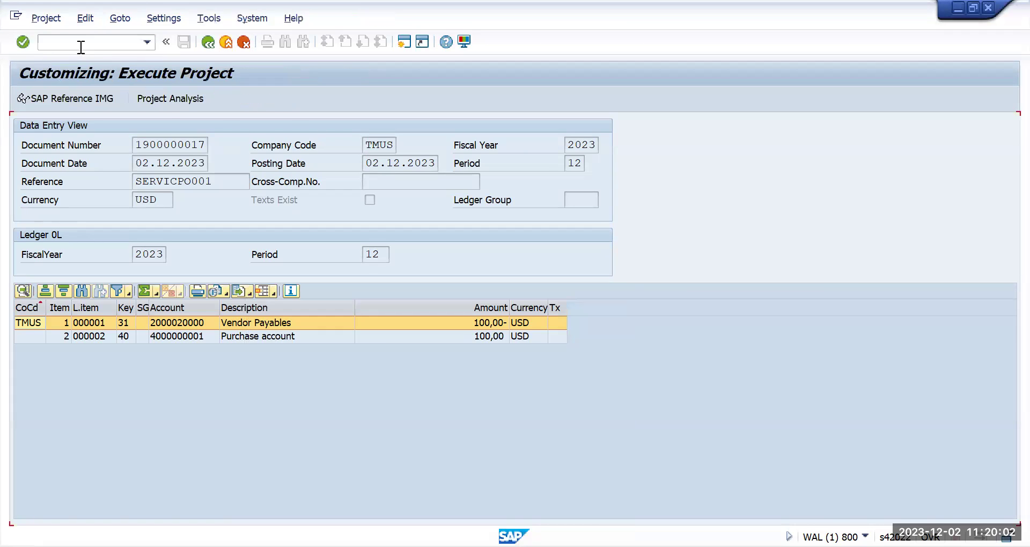
pyautogui.click(91, 99)
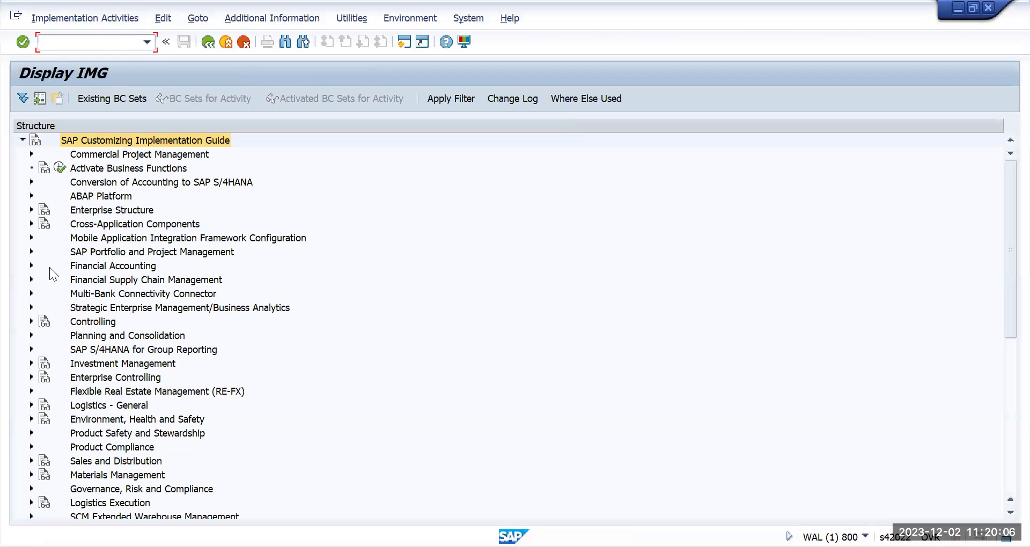
# Step: Run Define Settings for Ledgers and Currency Types under Financial Accounting Global Settings > Ledgers > Ledger
pyautogui.click(31, 266)
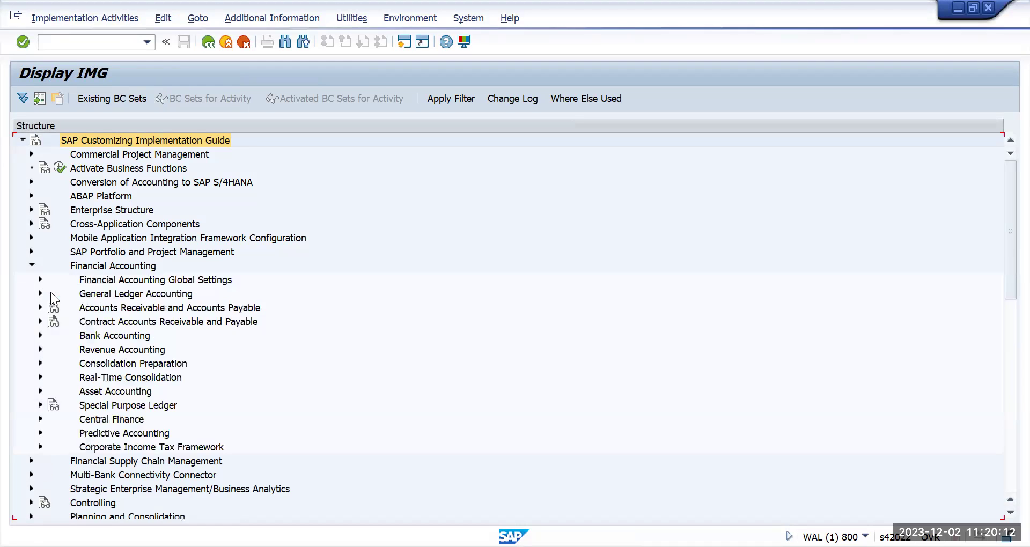
pyautogui.click(40, 279)
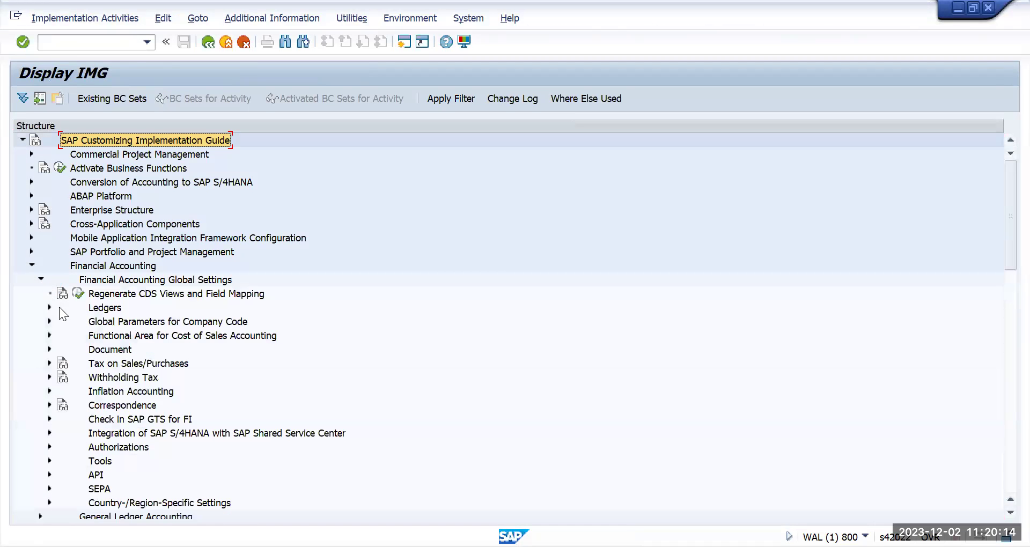
pyautogui.click(49, 308)
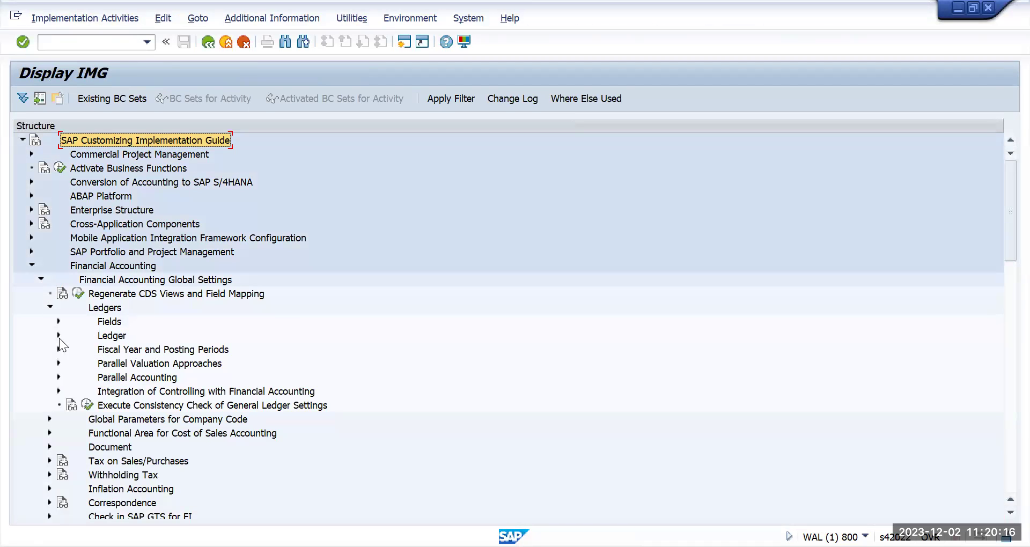
pyautogui.click(59, 335)
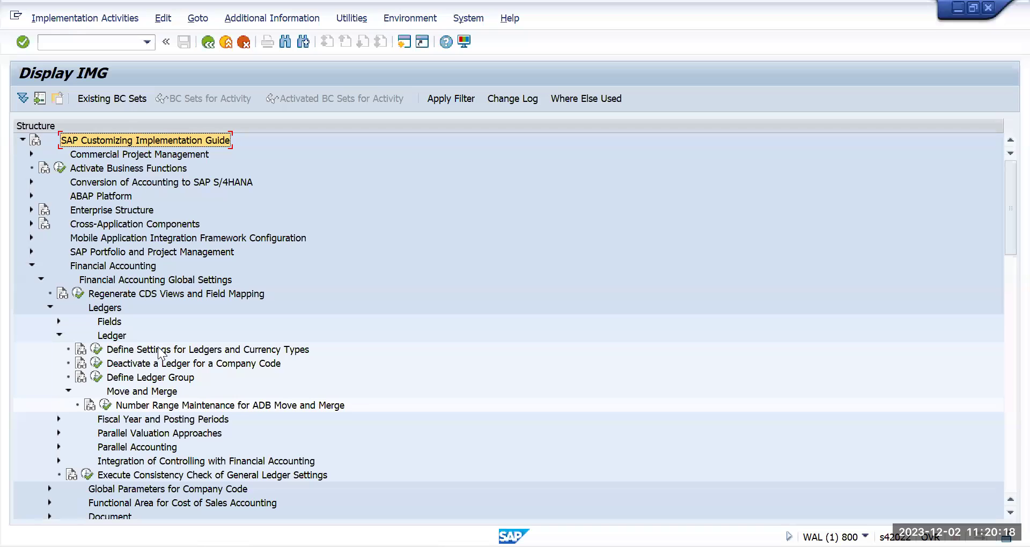
pyautogui.click(113, 352)
pyautogui.click(96, 350)
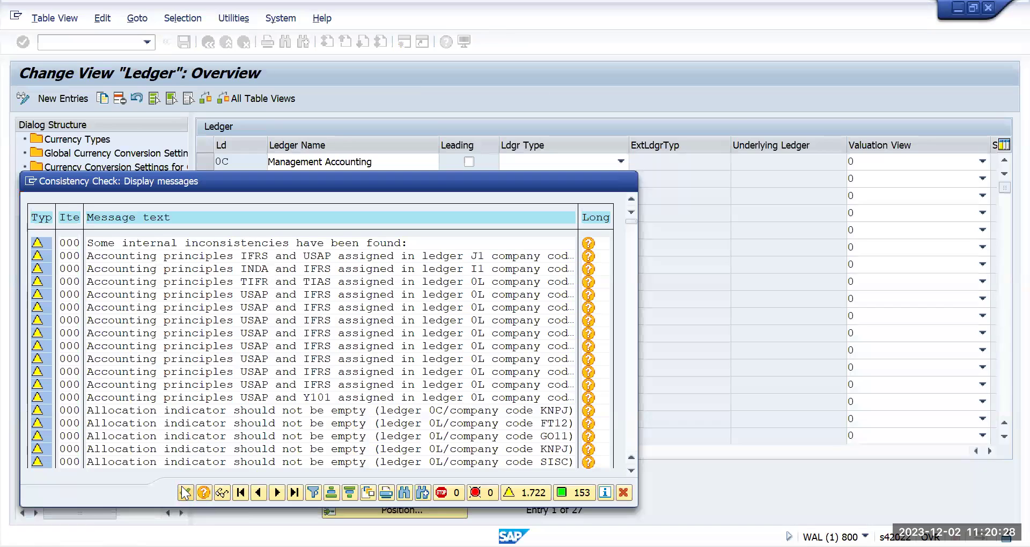
# Step: Open the Company Code Settings of ledger ML
pyautogui.click(183, 491)
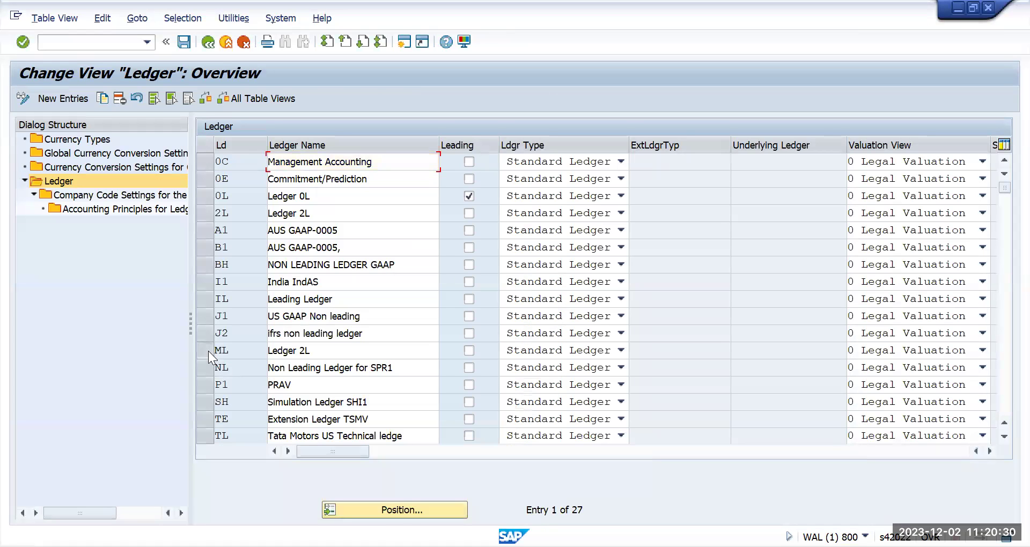
pyautogui.click(208, 351)
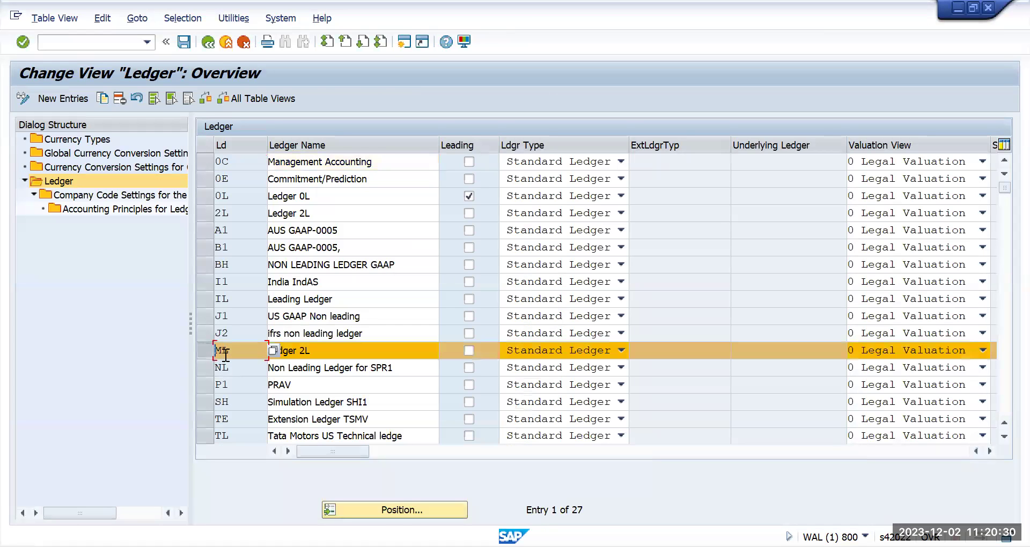
pyautogui.doubleClick(127, 196)
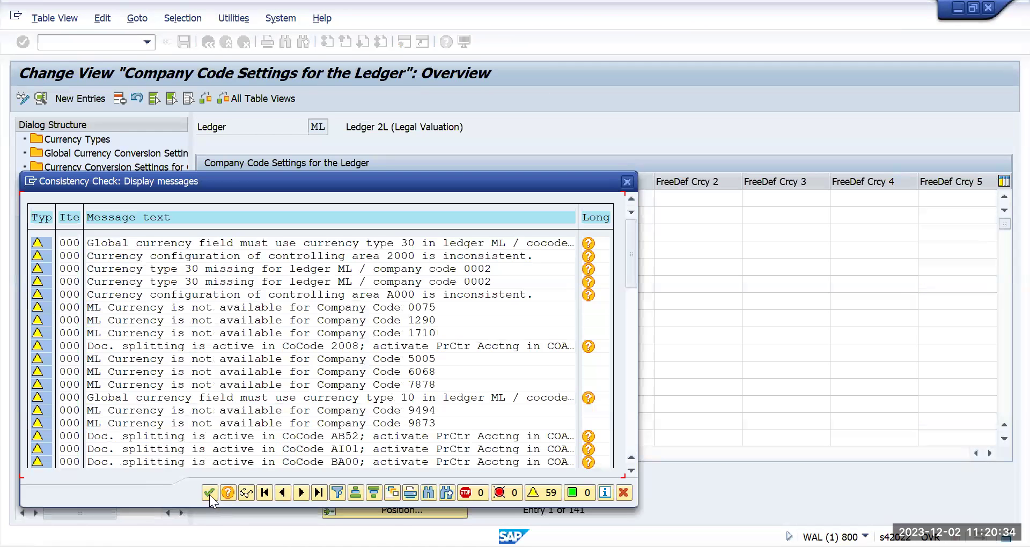
pyautogui.click(209, 493)
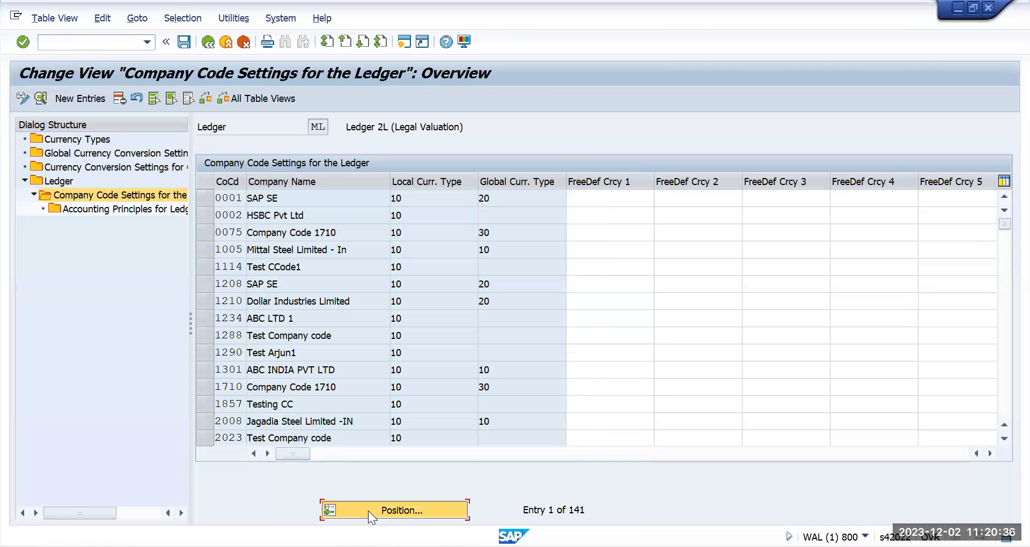
# Step: Find company code TMUS and delete it along with its dependent entry
pyautogui.click(368, 511)
pyautogui.write('tmus')
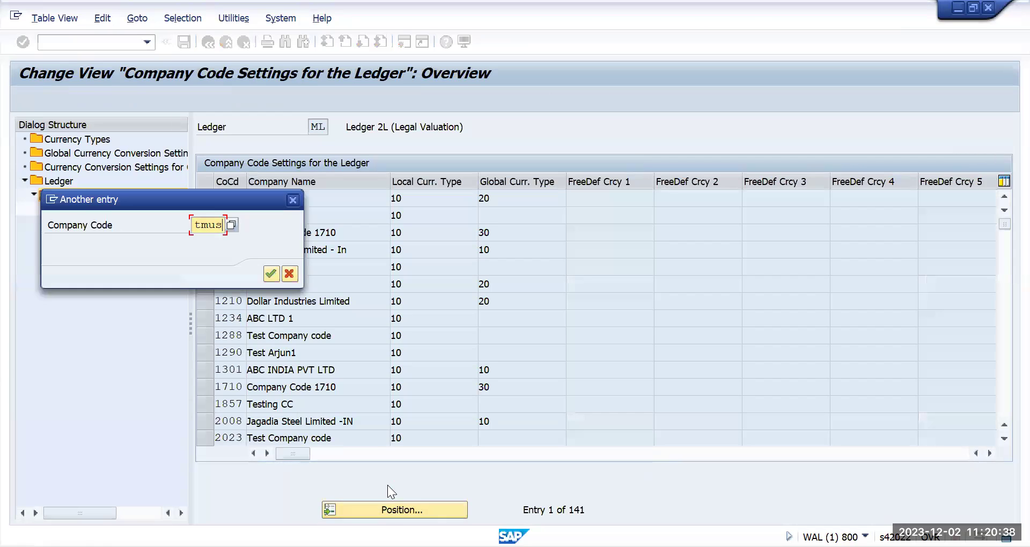
pyautogui.press('Return')
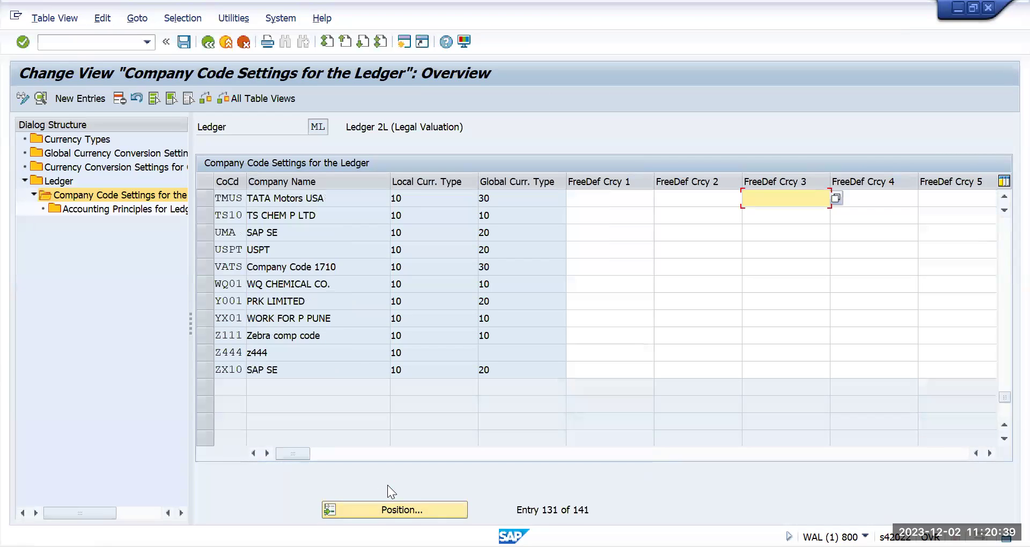
pyautogui.click(209, 197)
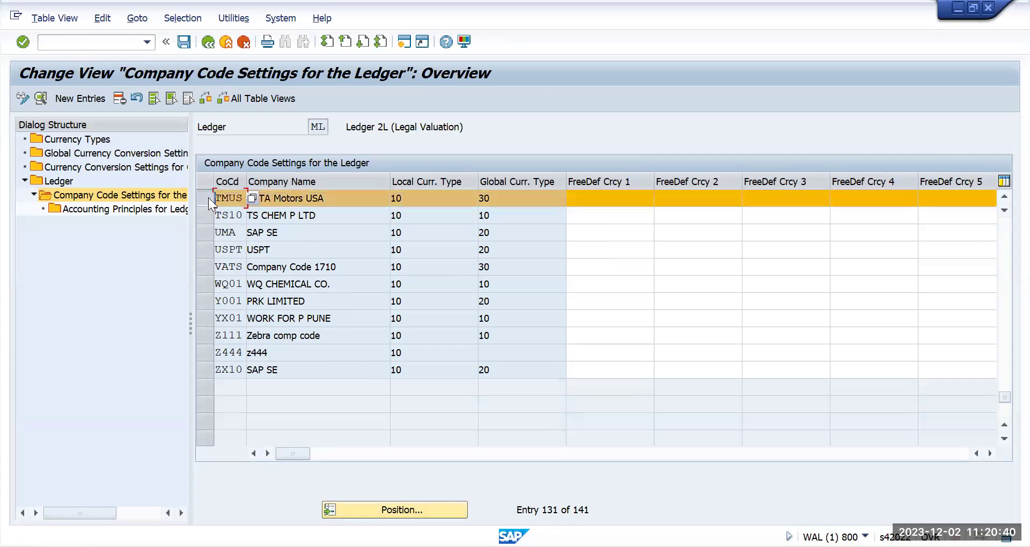
pyautogui.click(119, 98)
pyautogui.click(498, 263)
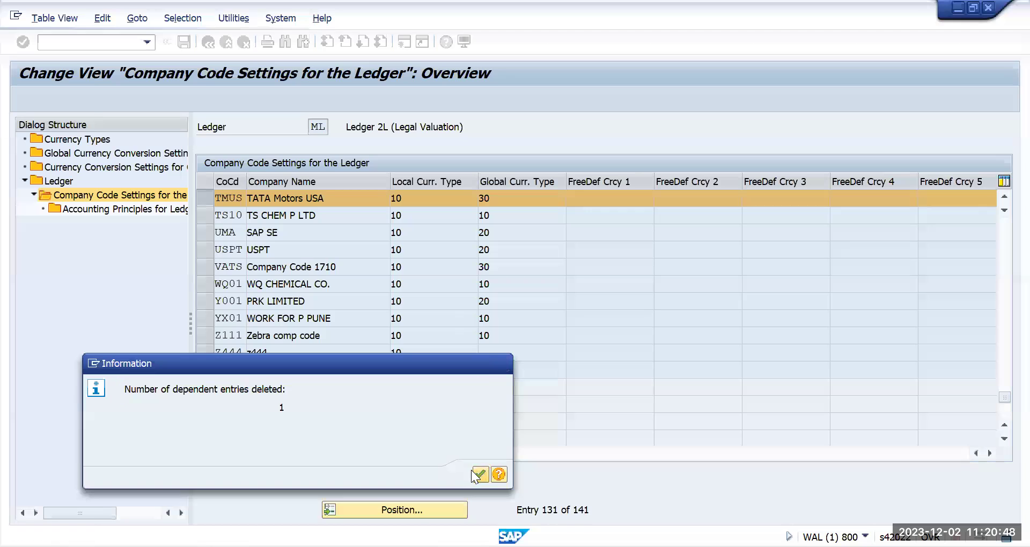
pyautogui.press('Return')
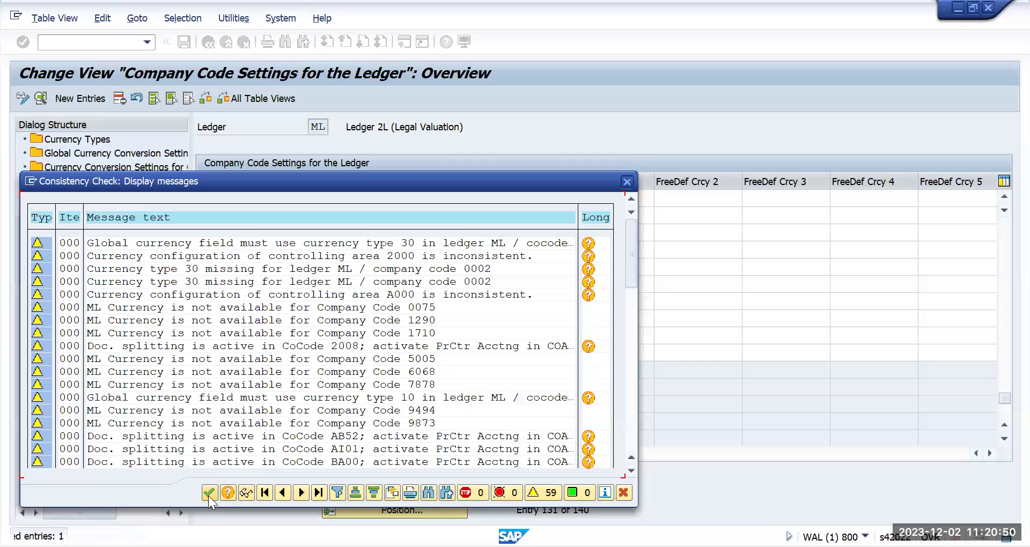
# Step: Save the TMUS deletion, which is rejected because postings exist for TMUS in ledger ML
pyautogui.click(210, 495)
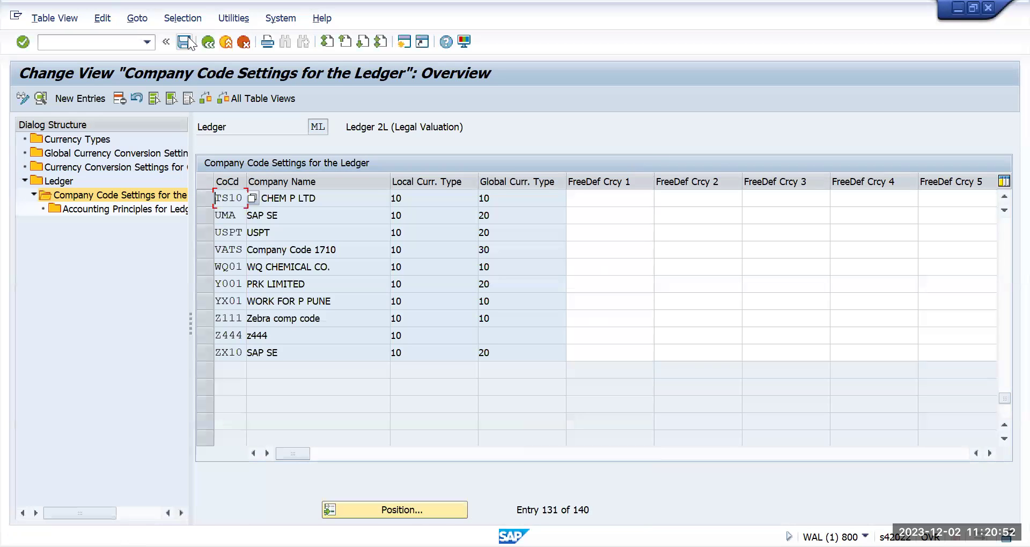
pyautogui.click(185, 40)
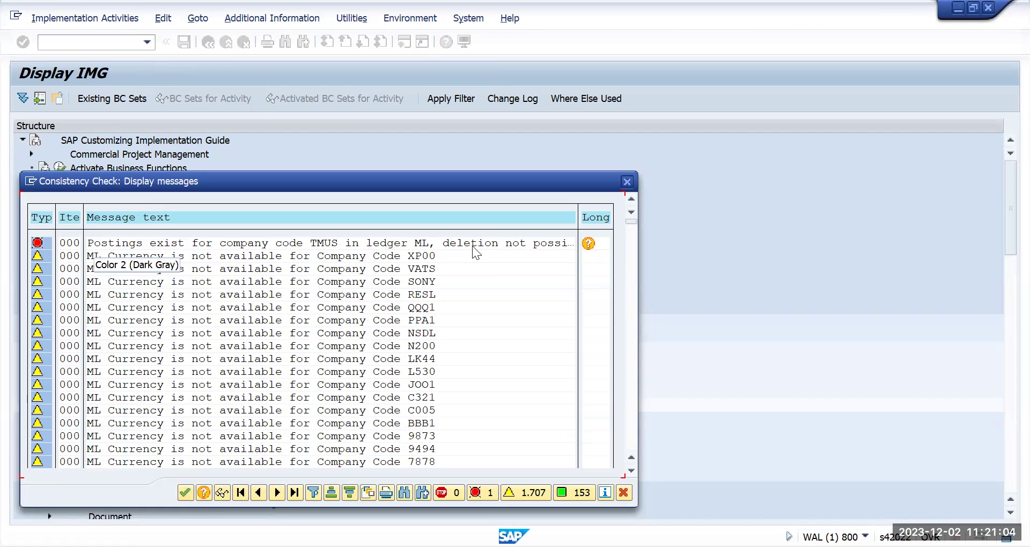
# Step: Read the long text of error FINS_ACDOC_CUST121 and the help on To Fiscal Year
pyautogui.click(589, 244)
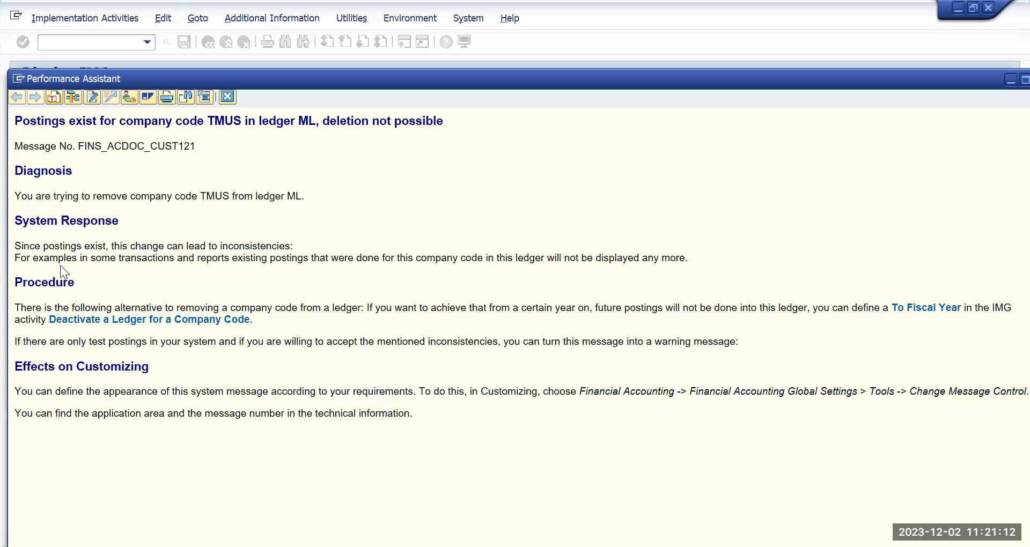
pyautogui.moveTo(75, 284); pyautogui.dragTo(34, 287)
pyautogui.moveTo(369, 311); pyautogui.dragTo(182, 322)
pyautogui.click(694, 329)
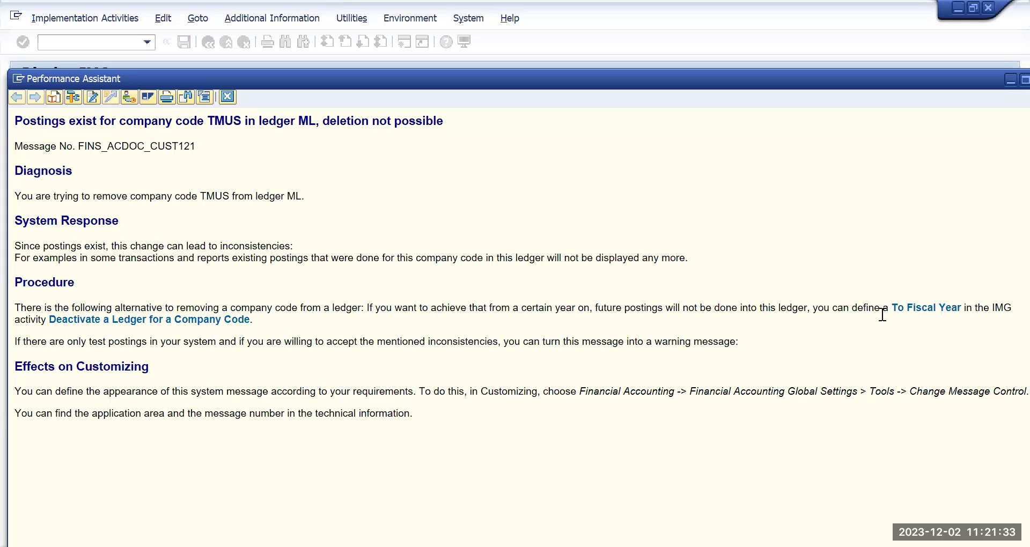
pyautogui.click(919, 312)
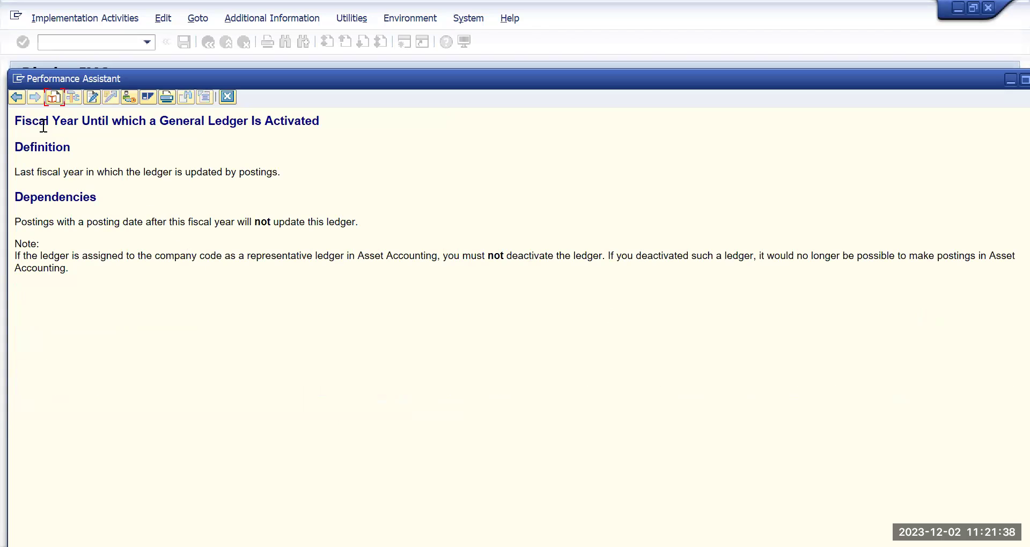
pyautogui.click(11, 98)
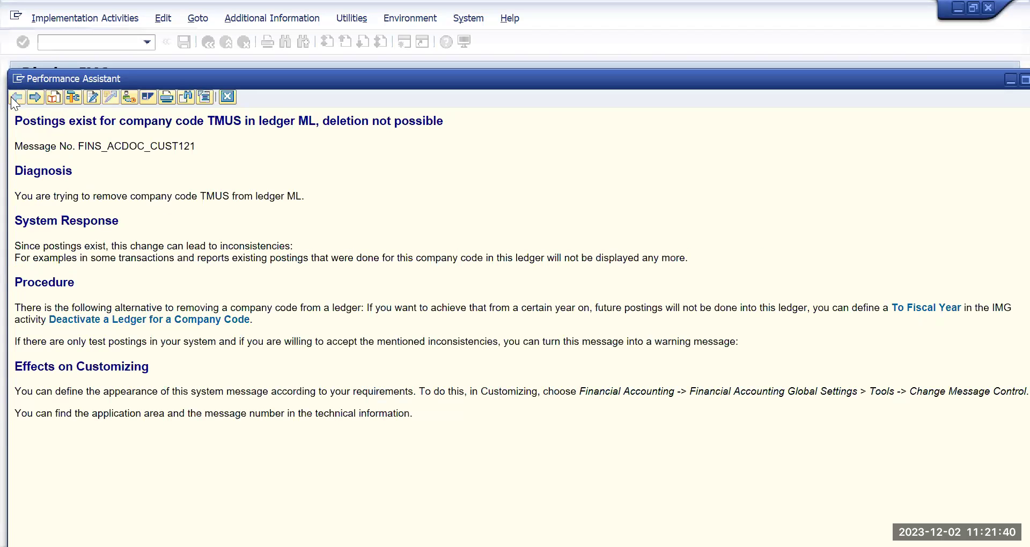
# Step: Run Deactivate a Ledger for a Company Code, declining to view locked ledger ML data
pyautogui.click(117, 321)
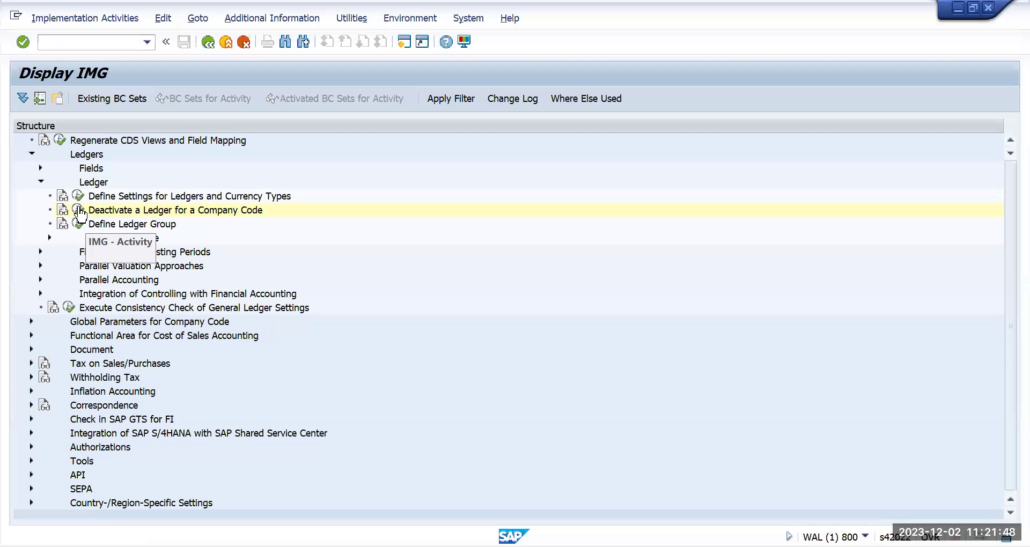
pyautogui.click(79, 210)
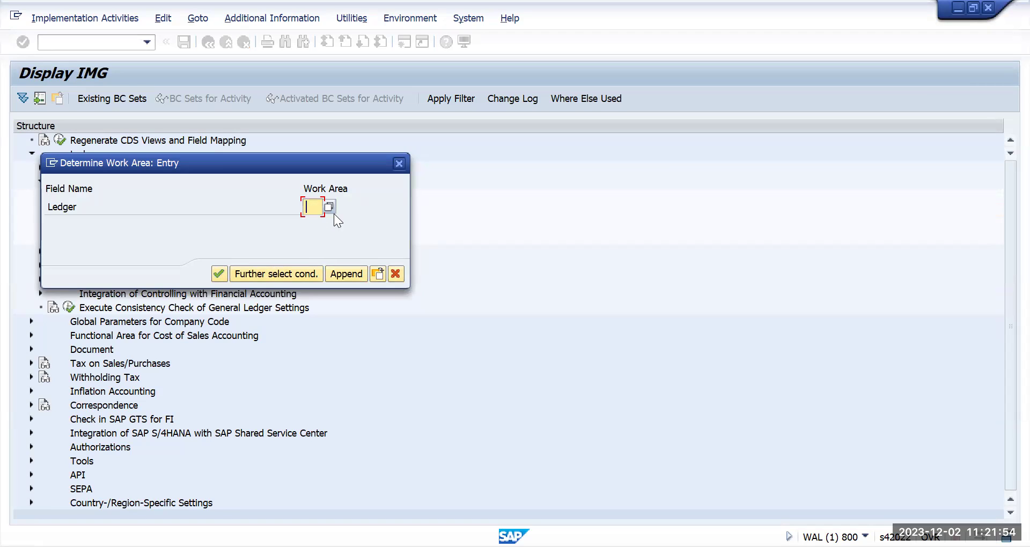
pyautogui.press('Return')
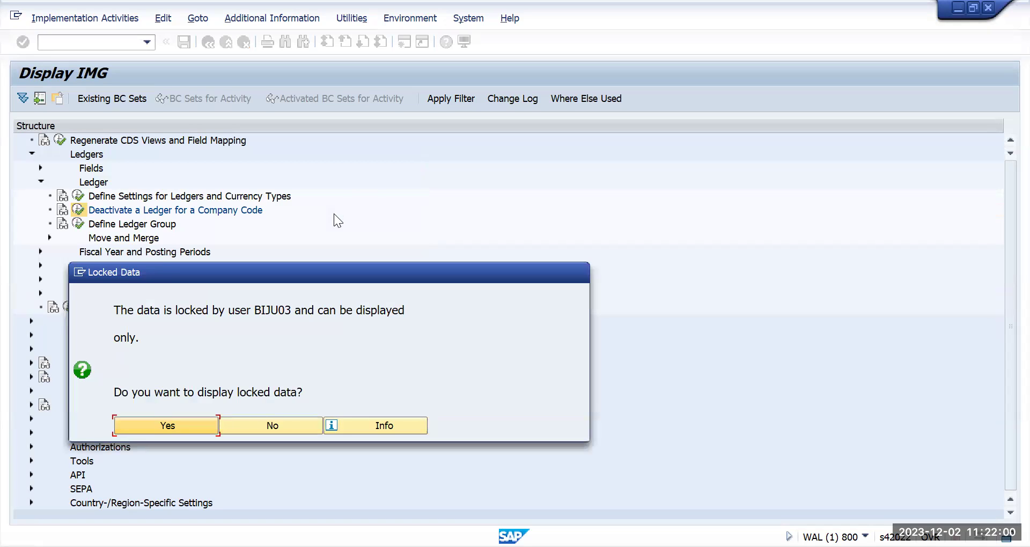
pyautogui.click(275, 427)
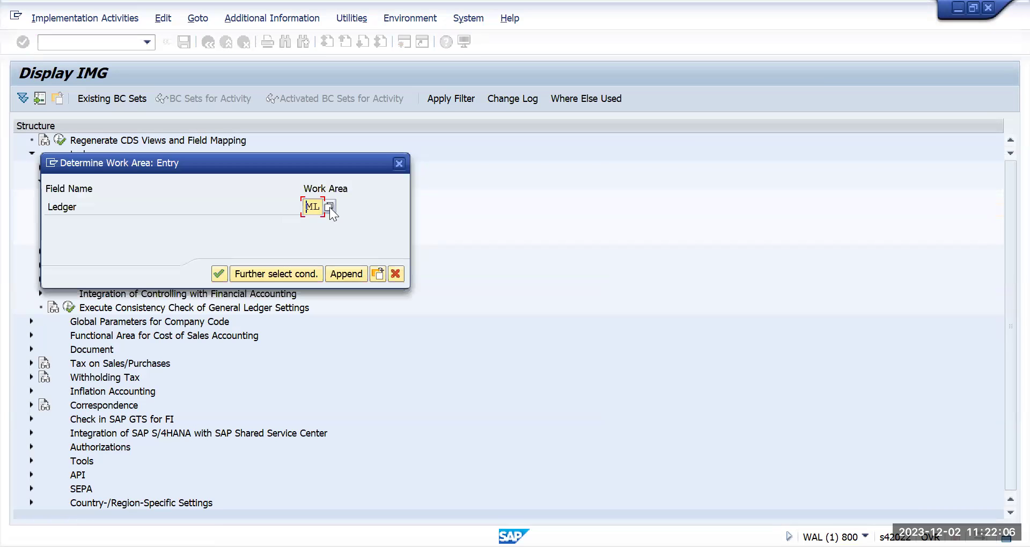
# Step: Open ledger SH's deactivation table display-only despite the lock
pyautogui.write('sh')
pyautogui.press('Return')
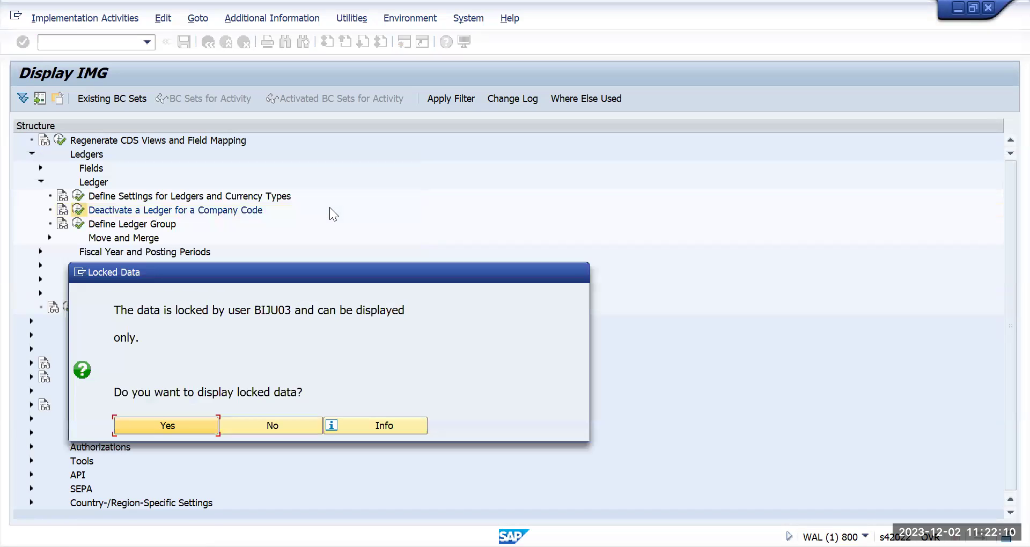
pyautogui.click(186, 421)
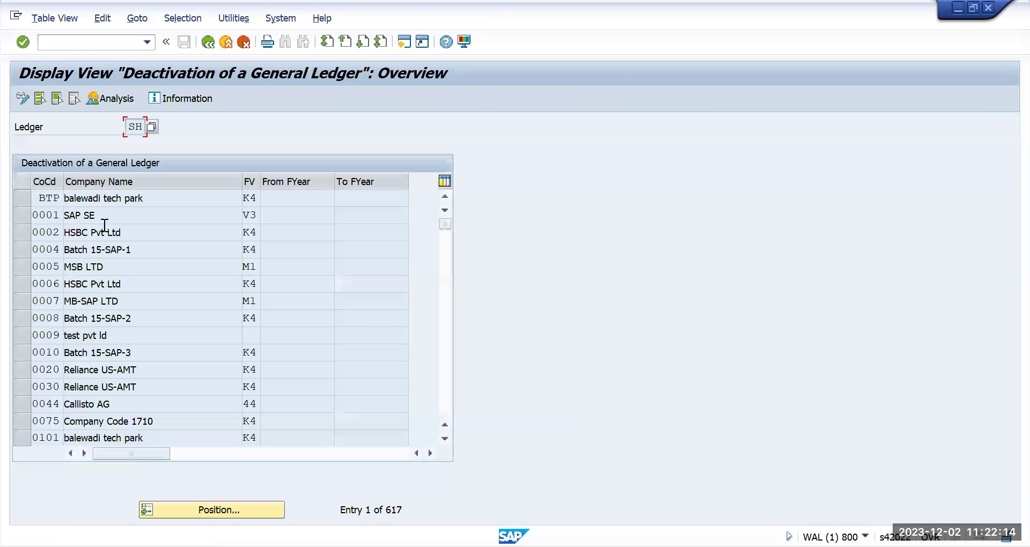
pyautogui.click(98, 43)
# Step: Go to the SM04 overview of logged-on user sessions
pyautogui.write('/n')
pyautogui.press('Return')
pyautogui.write('sm')
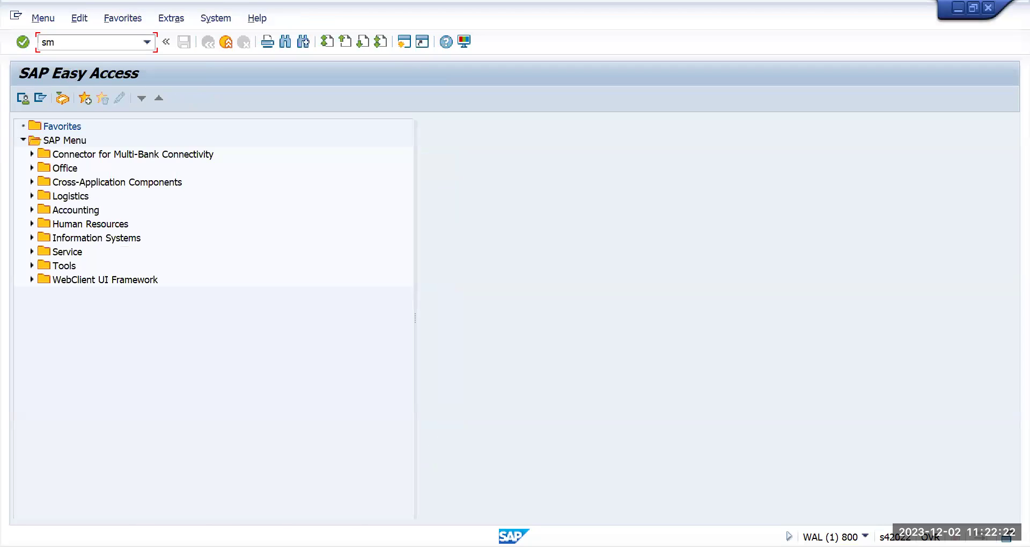
pyautogui.write('04')
pyautogui.press('Return')
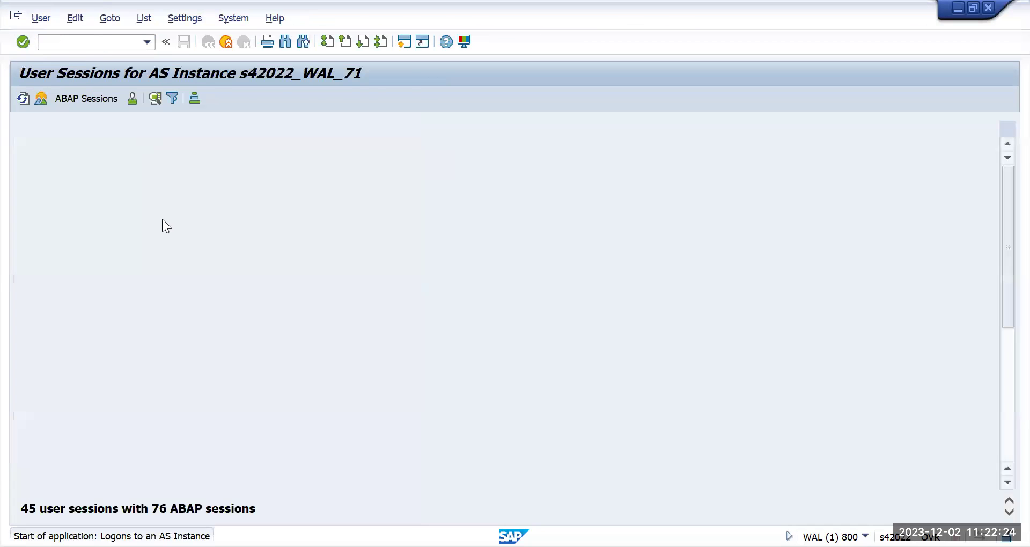
pyautogui.scroll(-4, 210, 355)
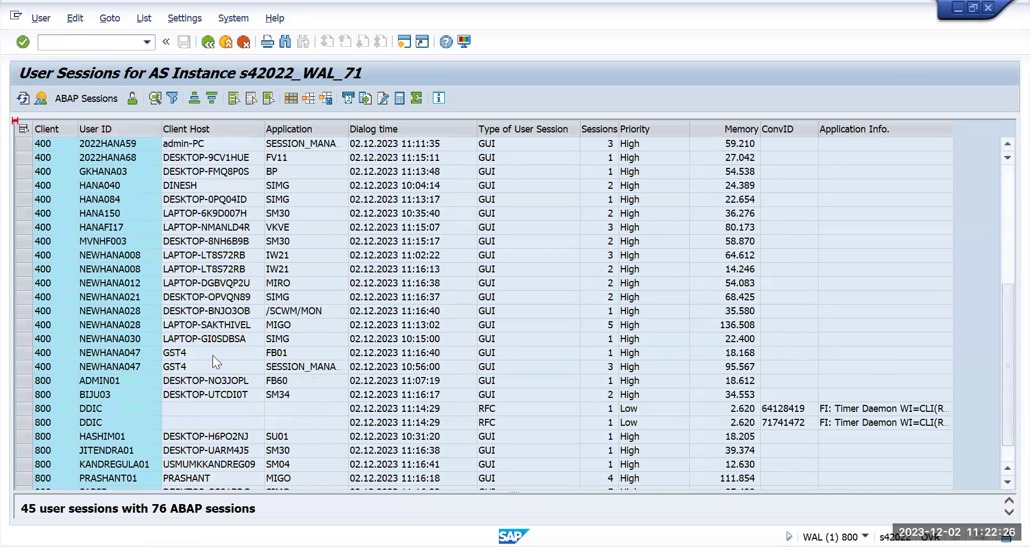
pyautogui.scroll(-1, 213, 355)
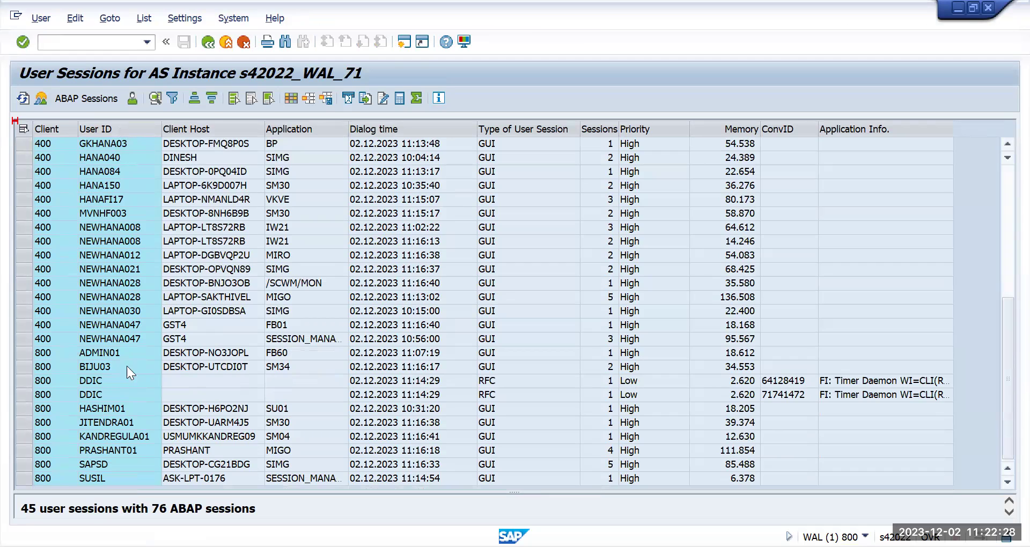
# Step: End the locking user's G/L account maintenance and leftover sessions, then run /nSPRO
pyautogui.click(28, 367)
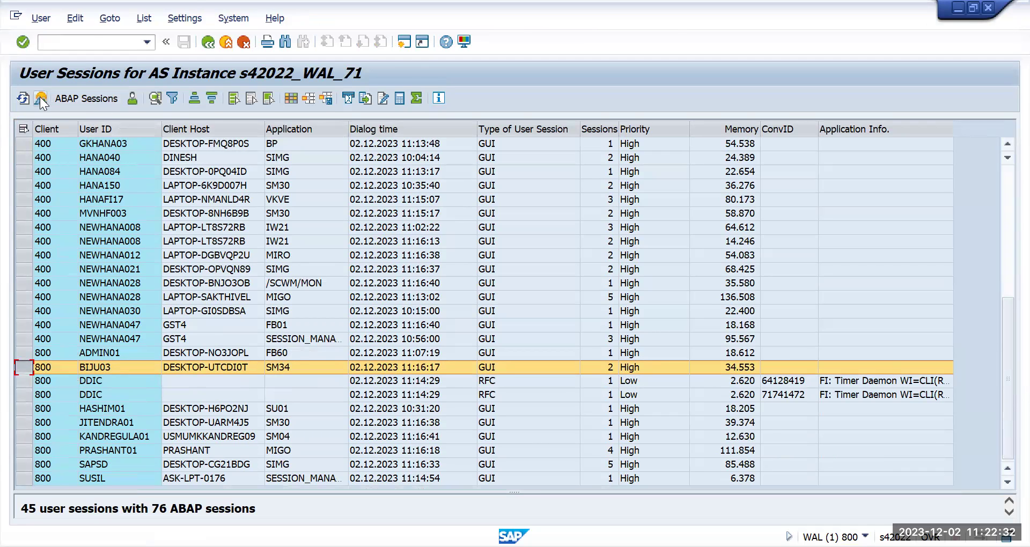
pyautogui.click(114, 369)
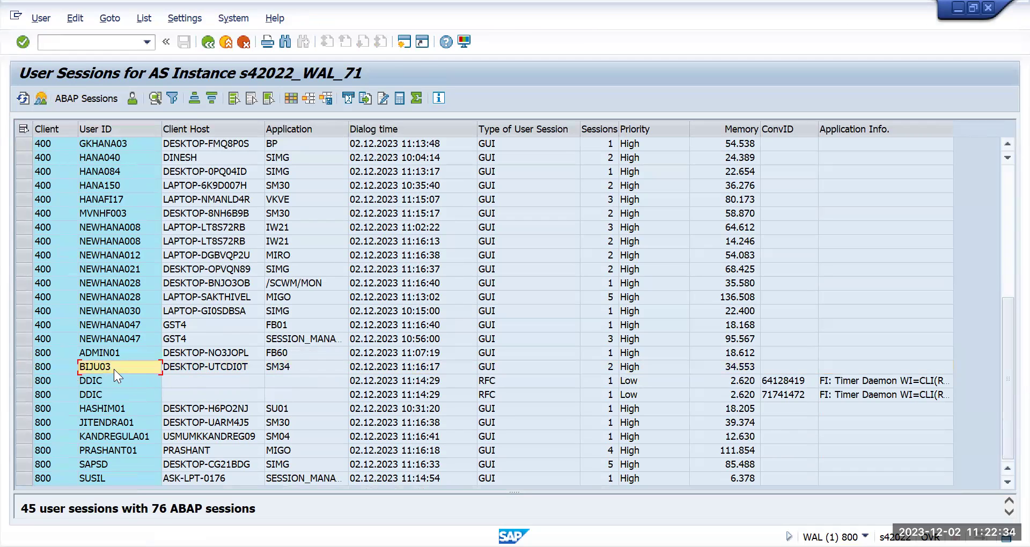
pyautogui.doubleClick(113, 369)
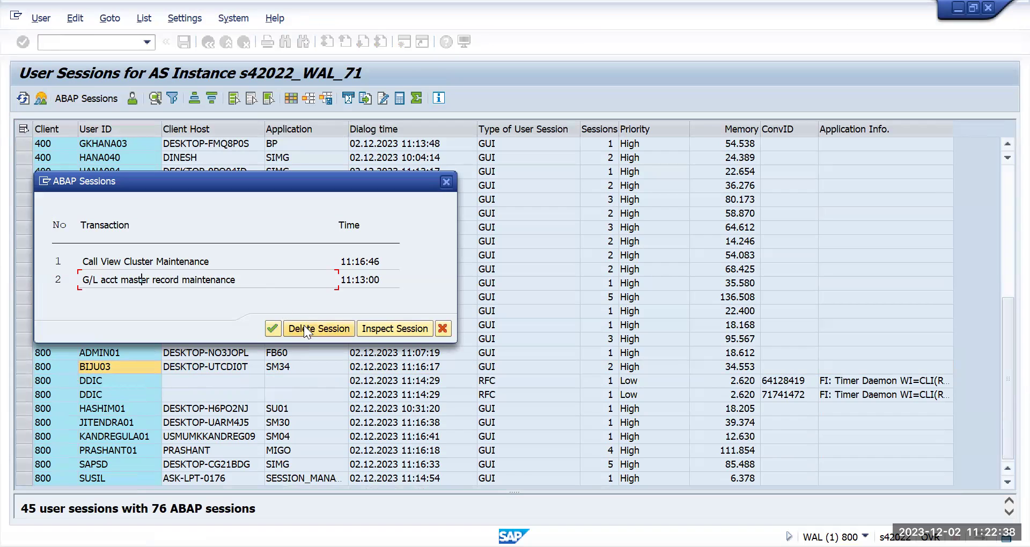
pyautogui.click(290, 328)
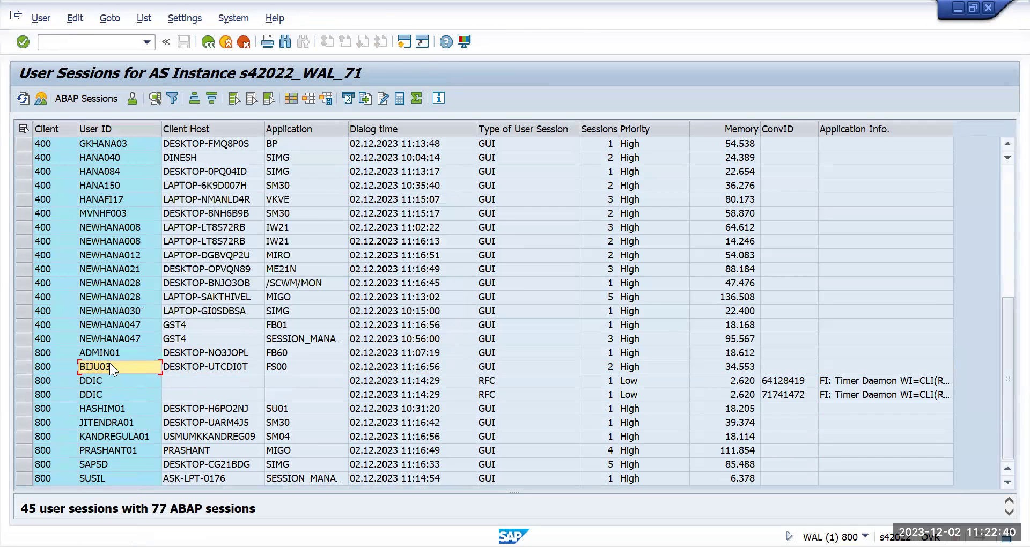
pyautogui.doubleClick(109, 365)
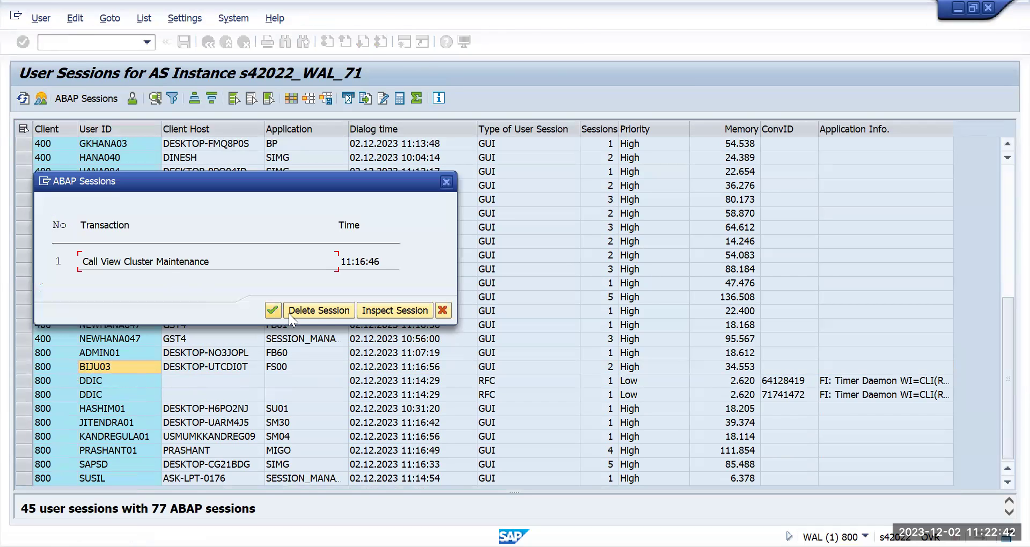
pyautogui.click(309, 310)
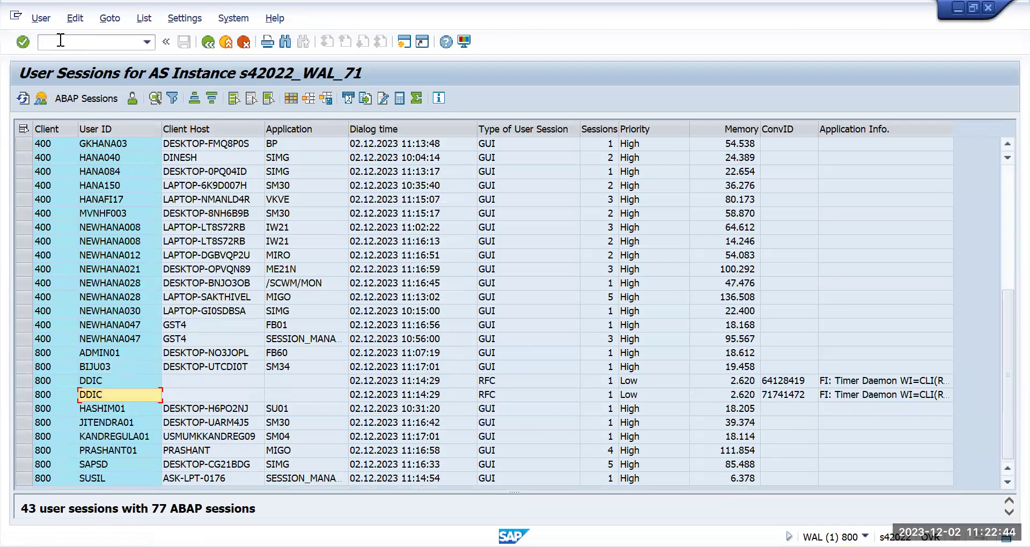
pyautogui.write('/nspro')
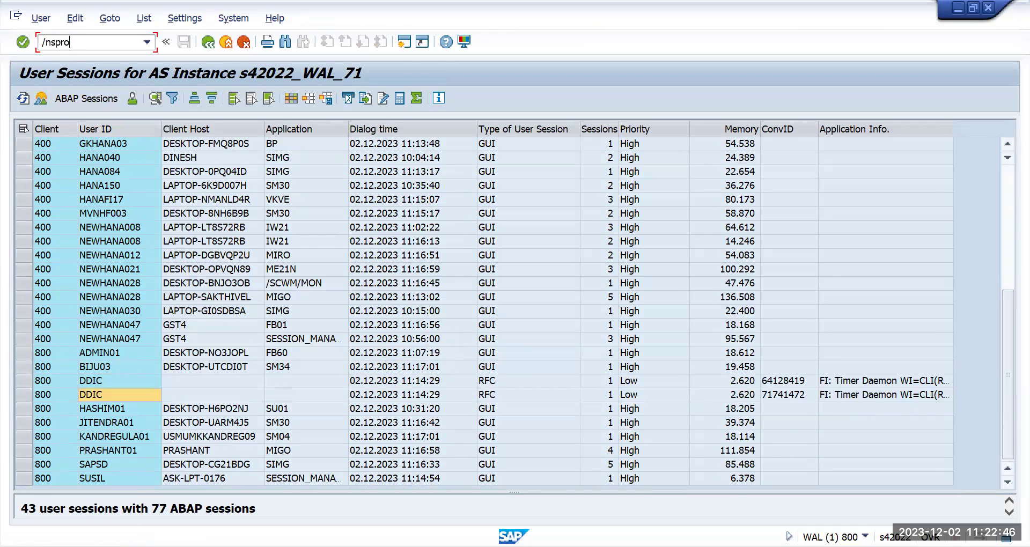
pyautogui.press('Return')
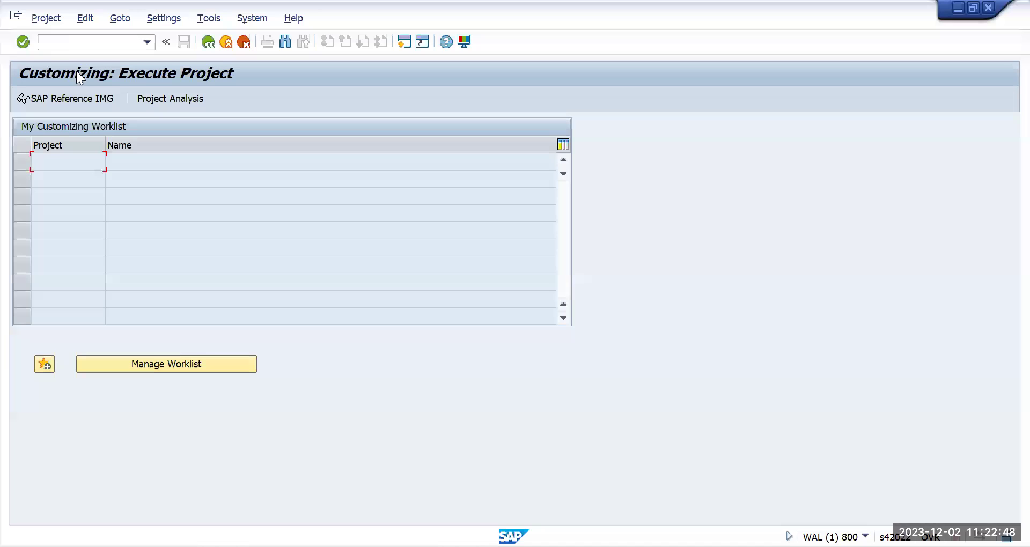
# Step: Run Deactivate a Ledger for a Company Code from Financial Accounting Global Settings > Ledgers > Ledger
pyautogui.click(86, 95)
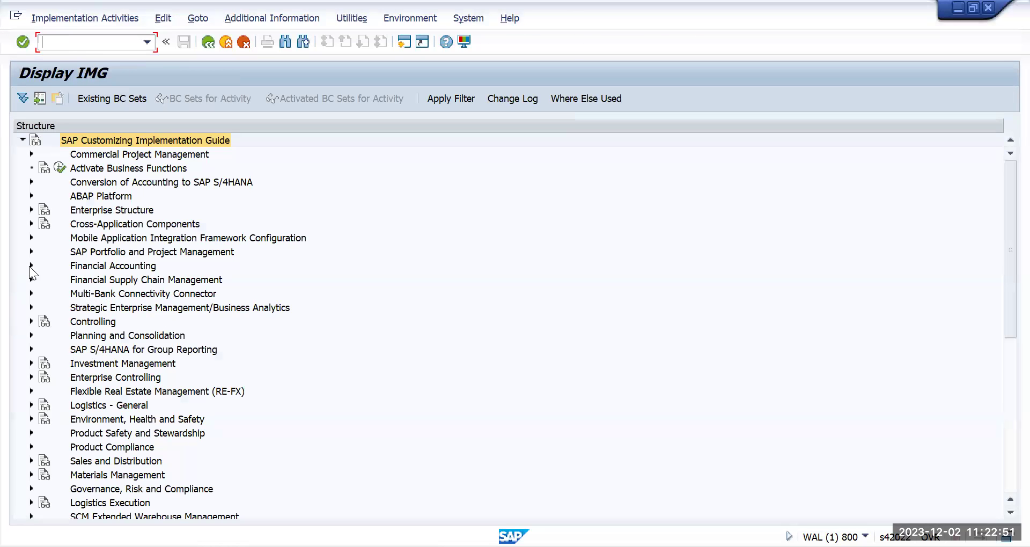
pyautogui.click(31, 265)
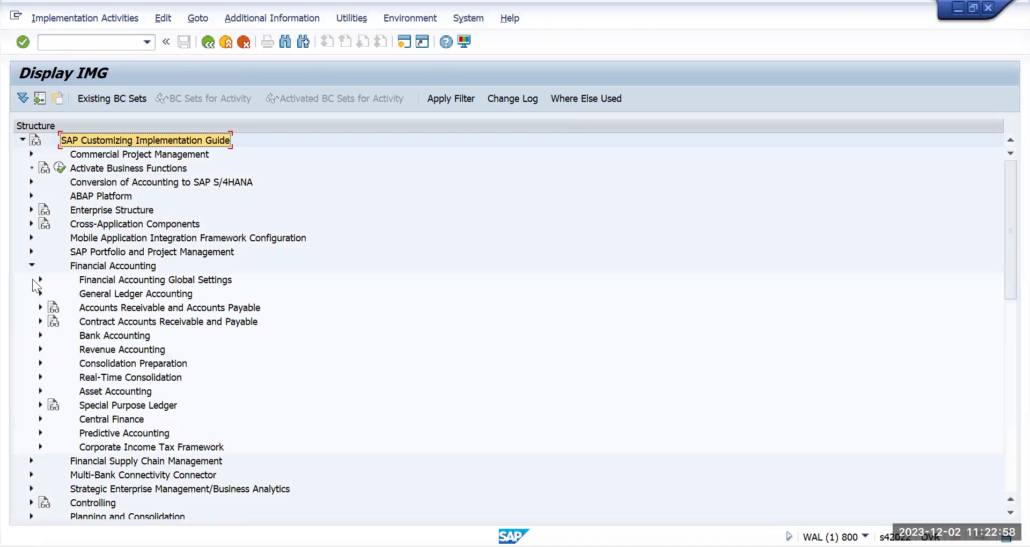
pyautogui.click(40, 279)
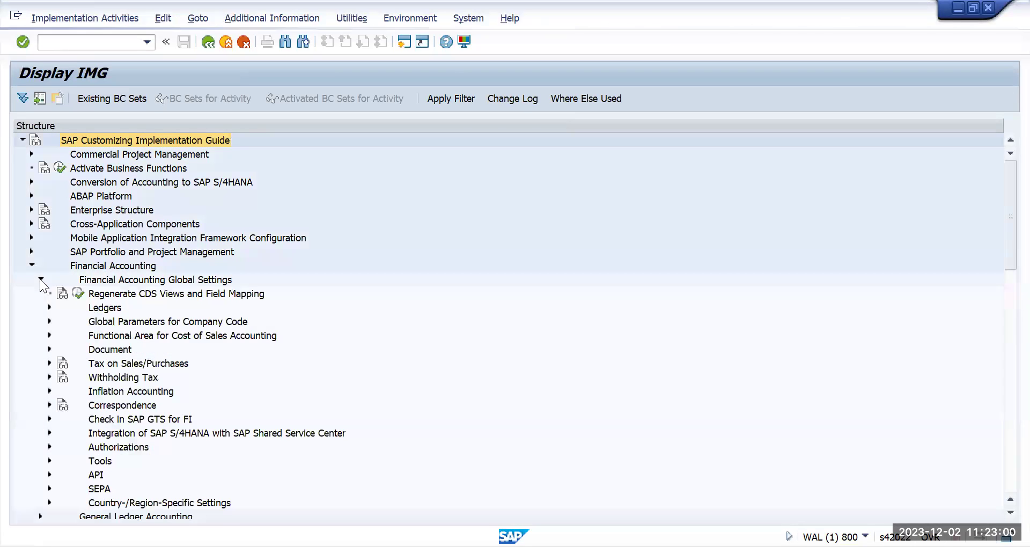
pyautogui.click(50, 308)
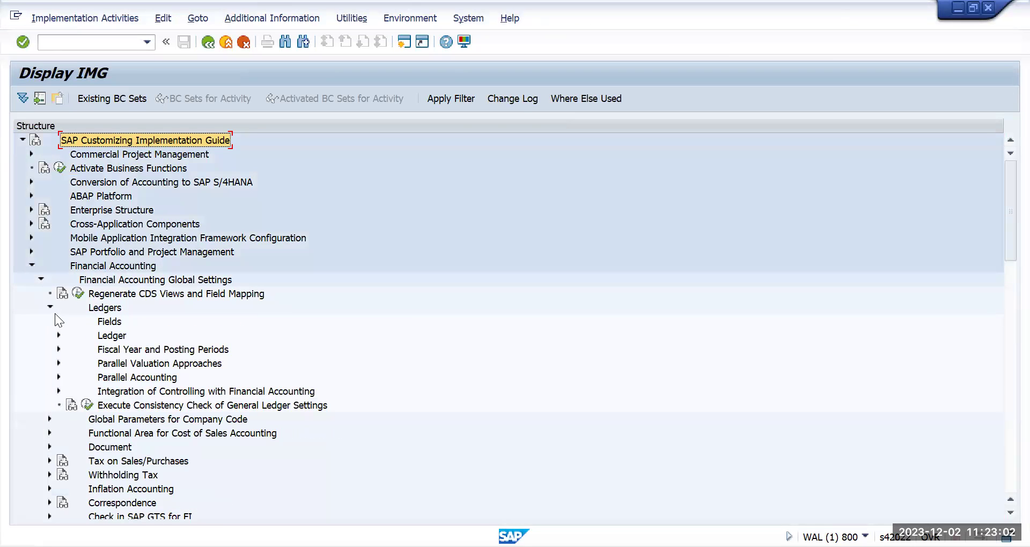
pyautogui.click(58, 336)
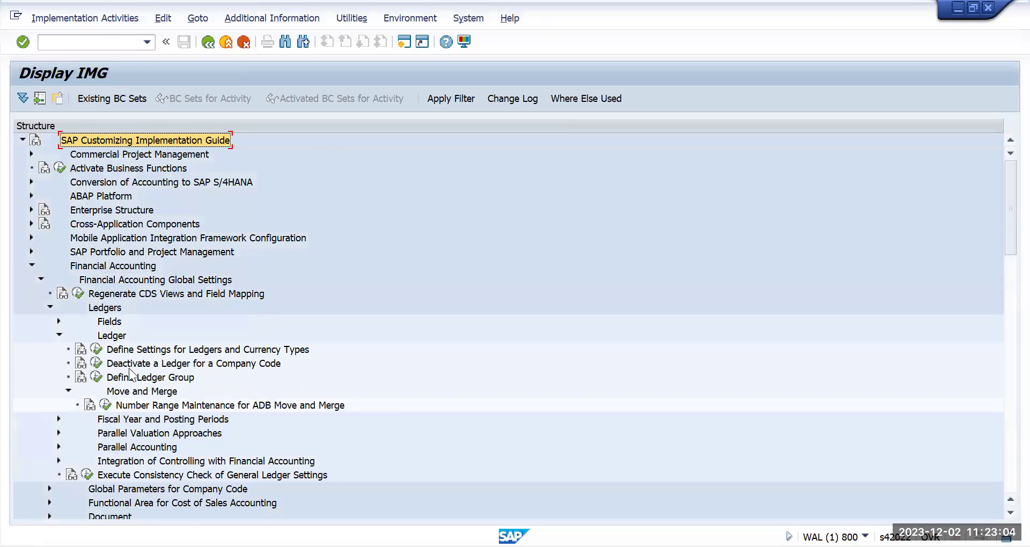
pyautogui.click(162, 366)
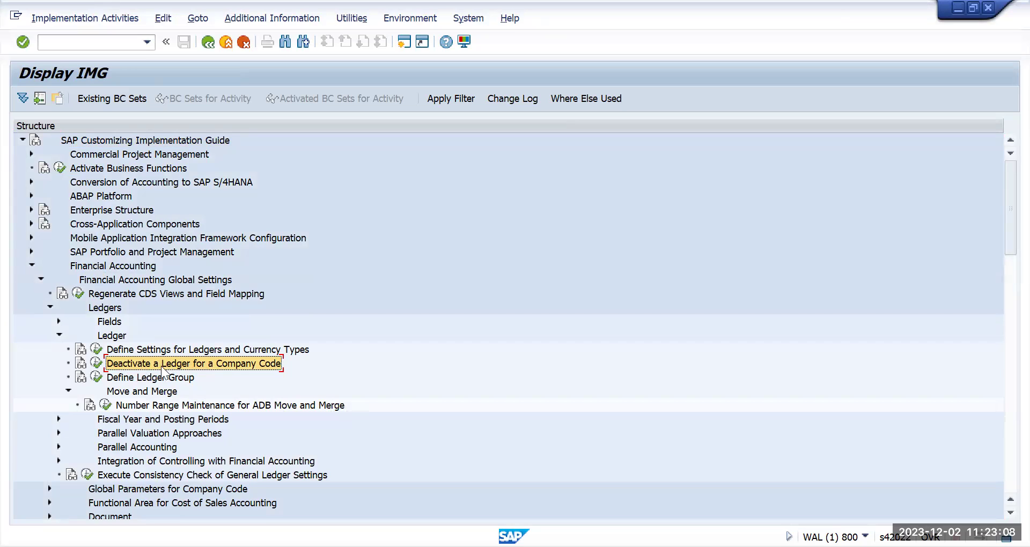
pyautogui.click(97, 364)
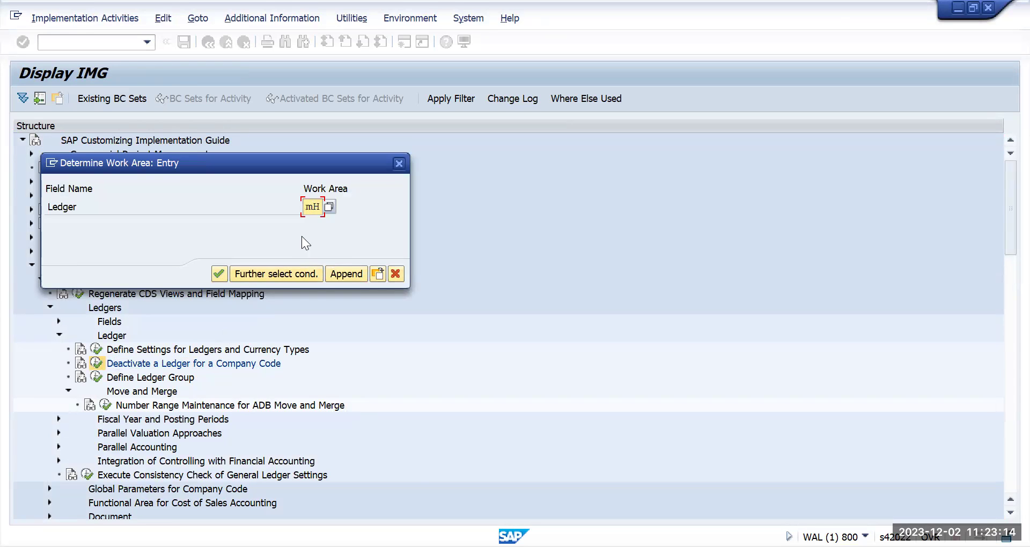
# Step: Open ledger ML's deactivation table and position it on company code TMUS
pyautogui.write('l')
pyautogui.press('Return')
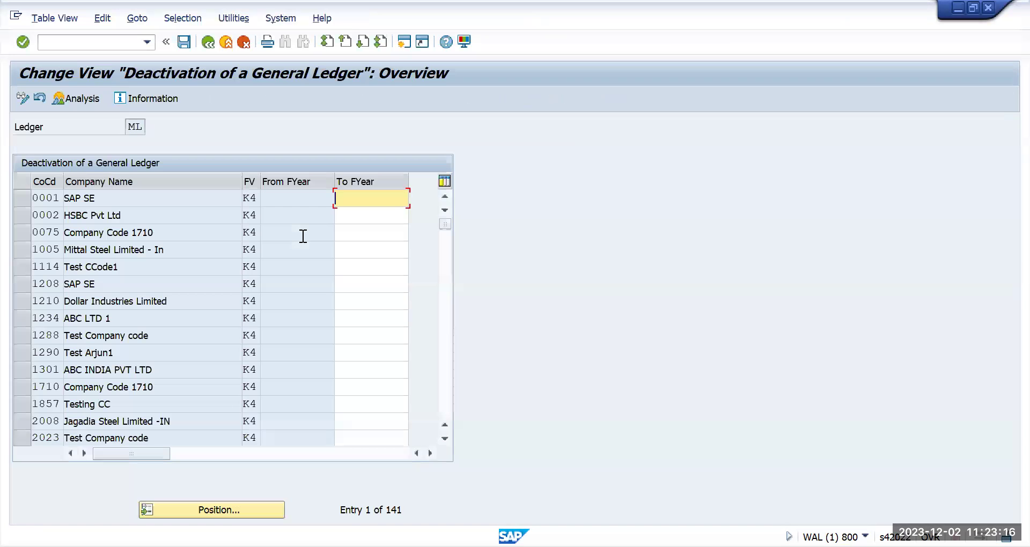
pyautogui.click(205, 508)
pyautogui.write('tmus')
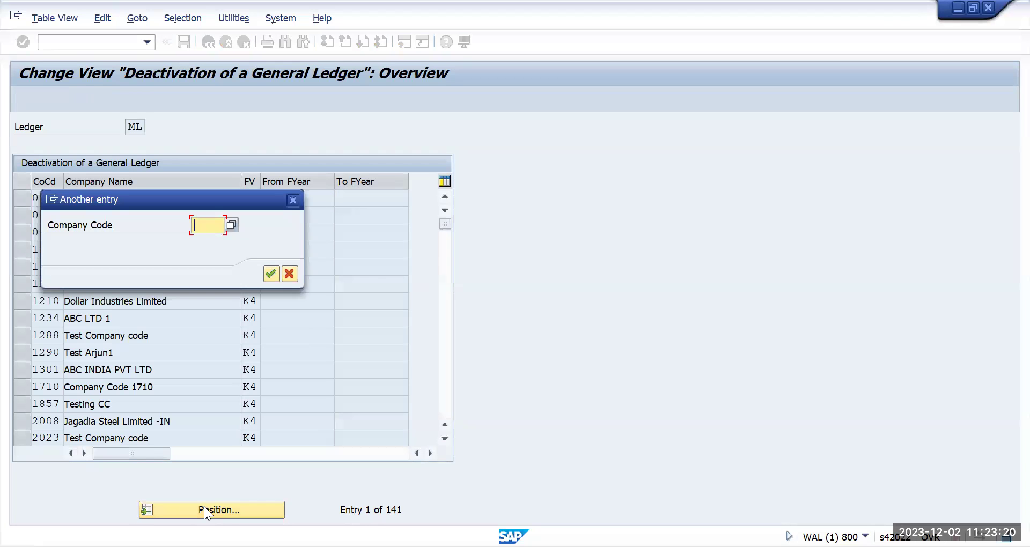
pyautogui.press('Return')
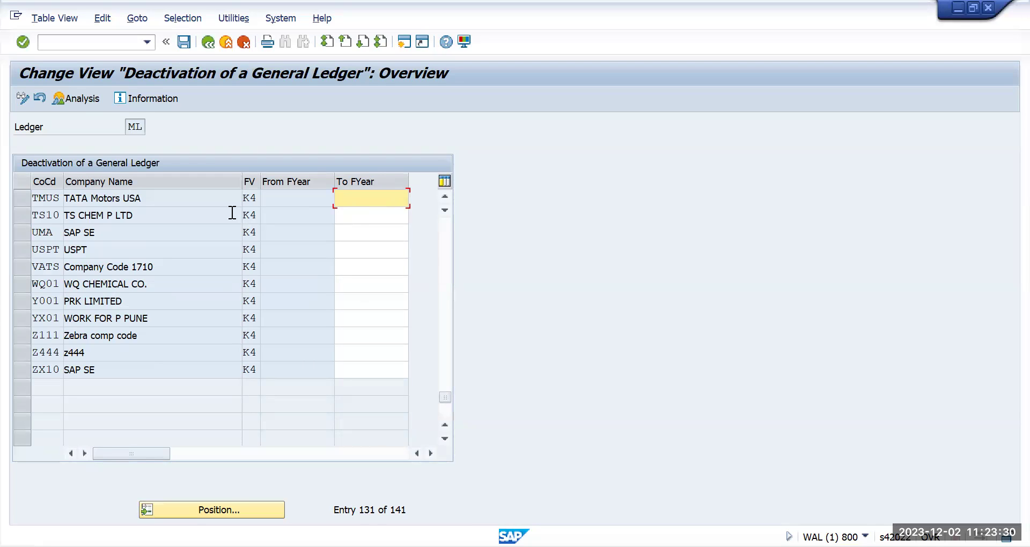
# Step: Enter 2022 as TMUS's To Fiscal Year after checking the field help
pyautogui.write('2022')
pyautogui.press('BackSpace')
pyautogui.press('BackSpace')
pyautogui.press('BackSpace')
pyautogui.press('BackSpace')
pyautogui.press('F1')
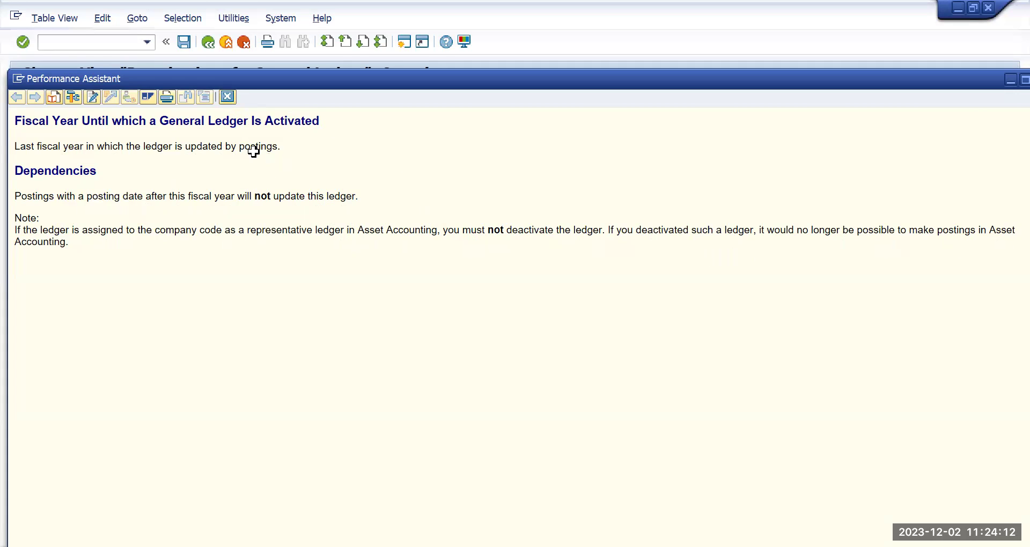
pyautogui.press('Escape')
pyautogui.write('2022')
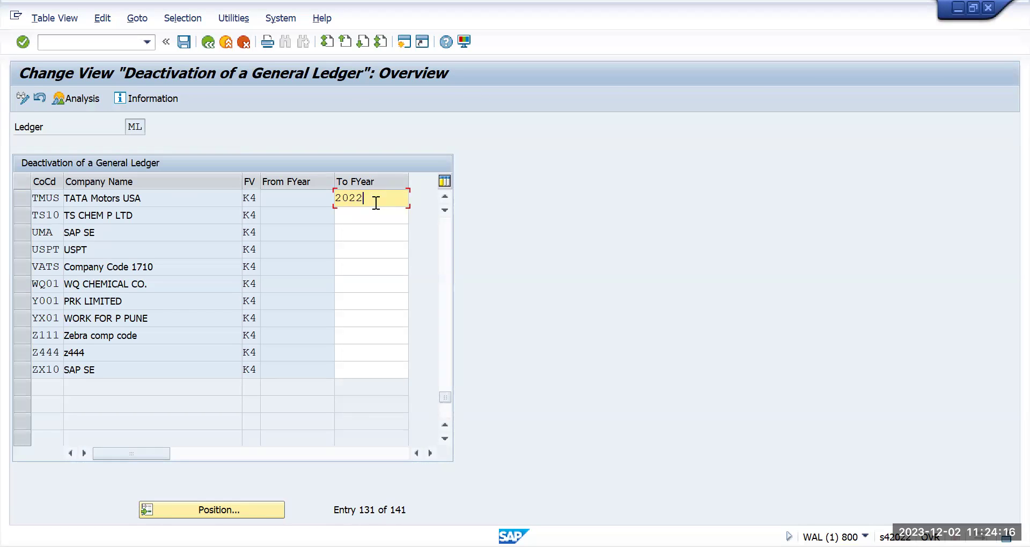
# Step: Save the ledger ML deactivation change to the customizing request and return to the IMG tree
pyautogui.click(184, 45)
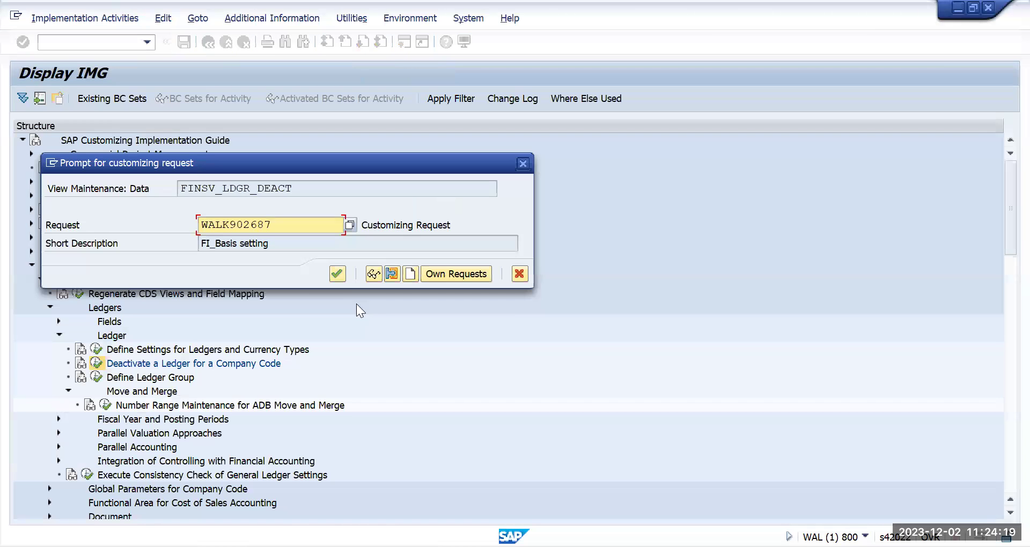
pyautogui.click(337, 274)
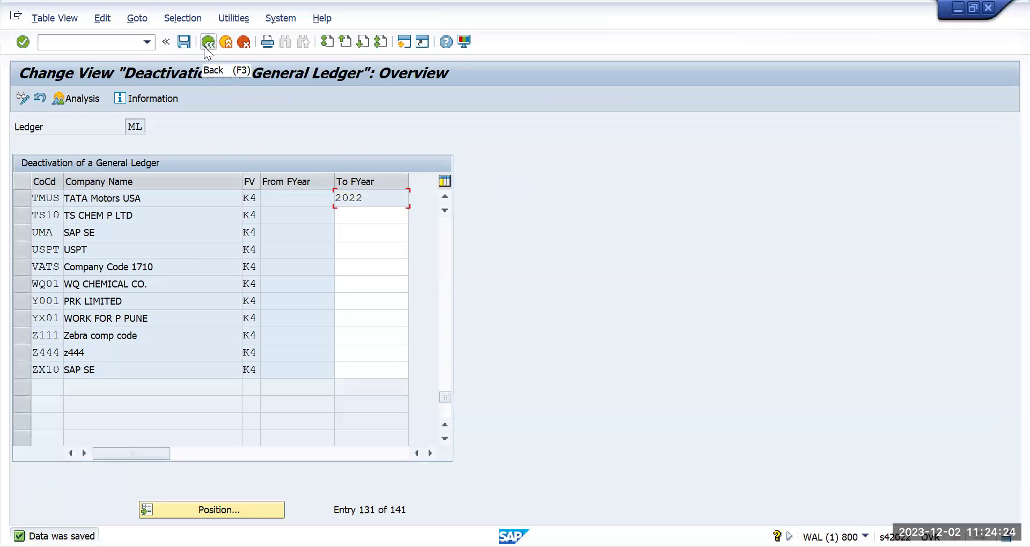
pyautogui.click(207, 43)
# Step: In ledger SH, set TMUS's To Fiscal Year to 2022 and save it in request WALK902687
pyautogui.click(96, 364)
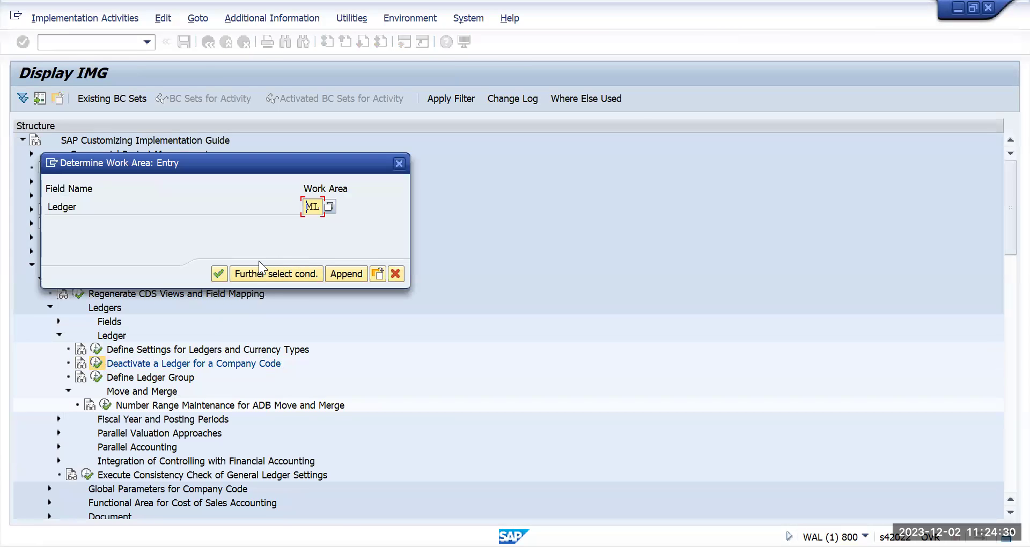
pyautogui.write('sh')
pyautogui.press('Return')
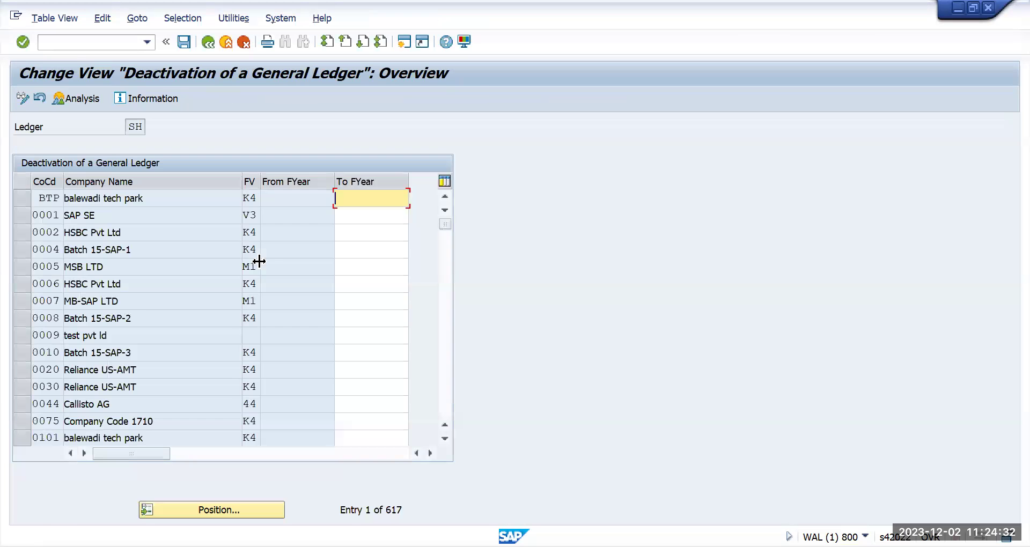
pyautogui.click(200, 512)
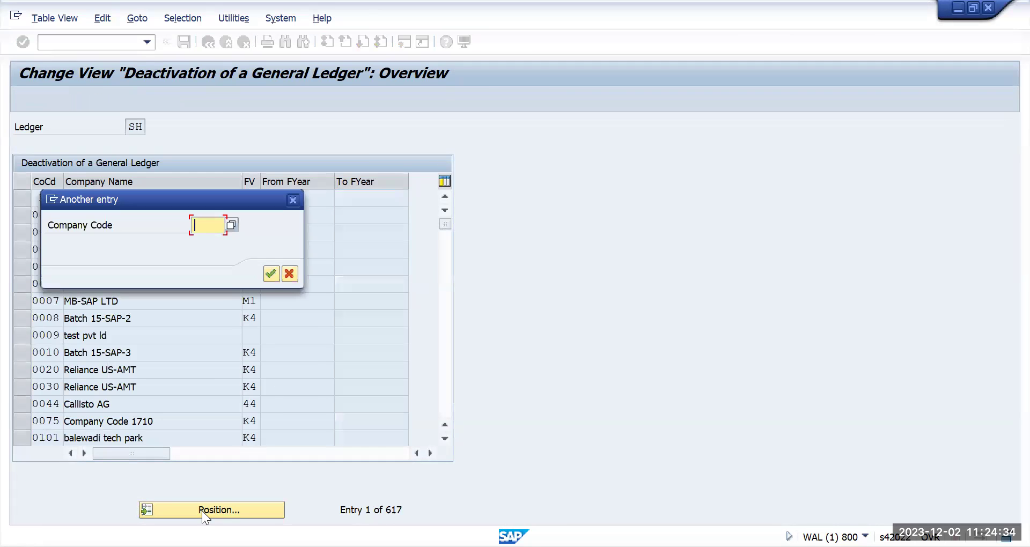
pyautogui.write('tmus')
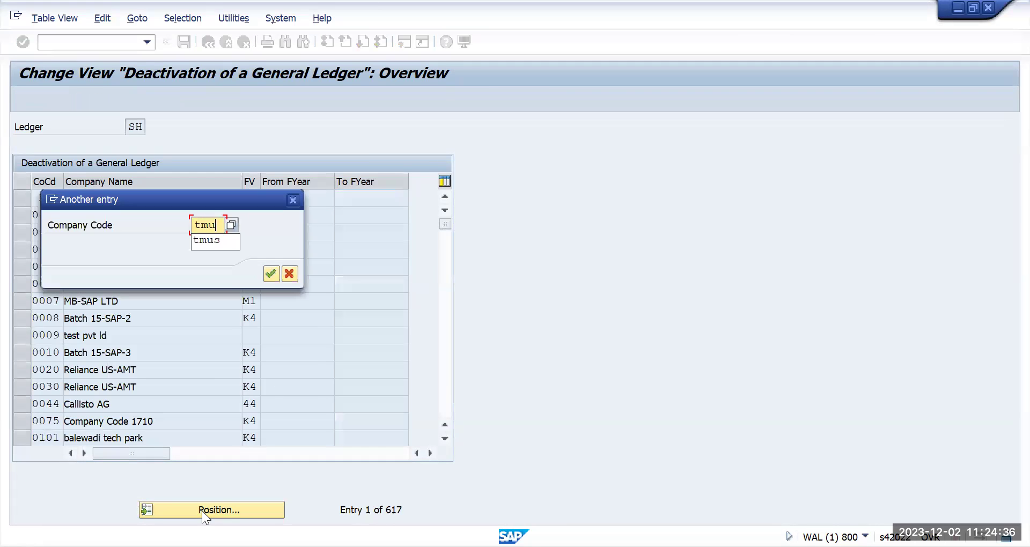
pyautogui.press('Return')
pyautogui.write('2022')
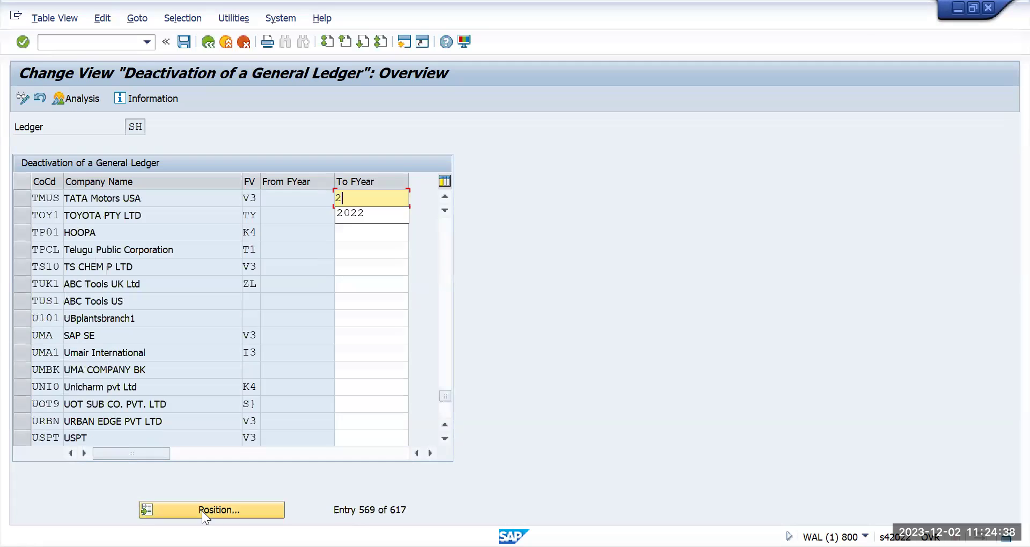
pyautogui.click(185, 43)
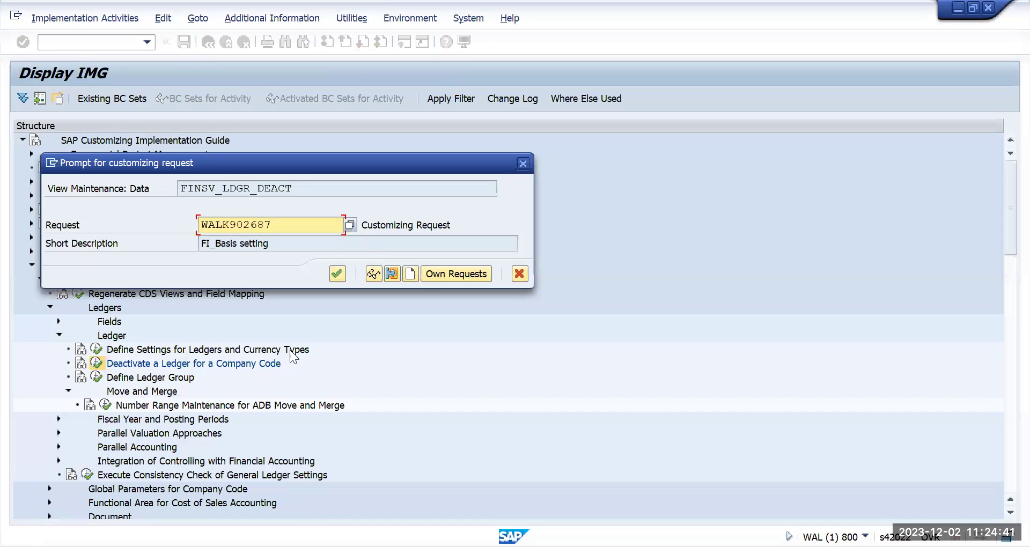
pyautogui.click(337, 275)
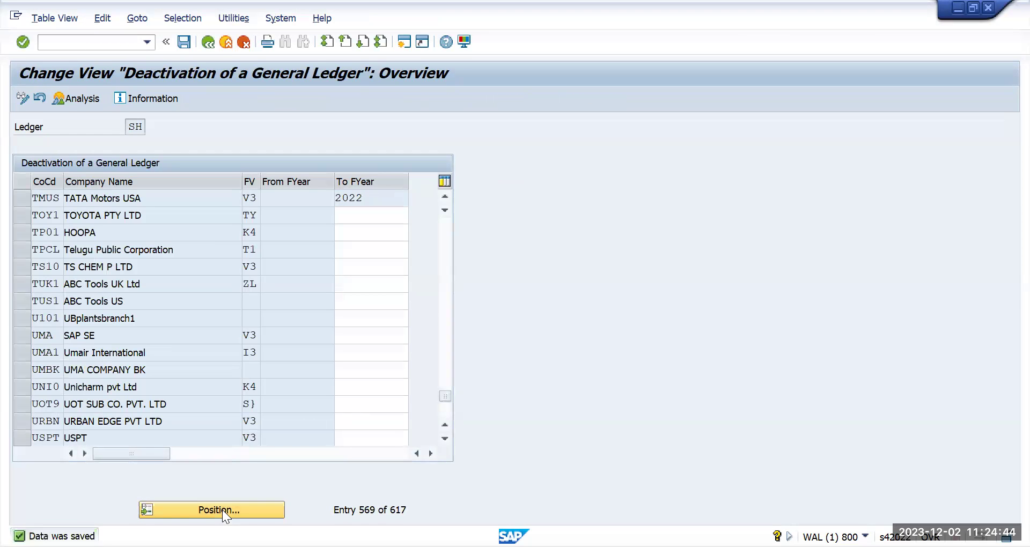
pyautogui.click(222, 510)
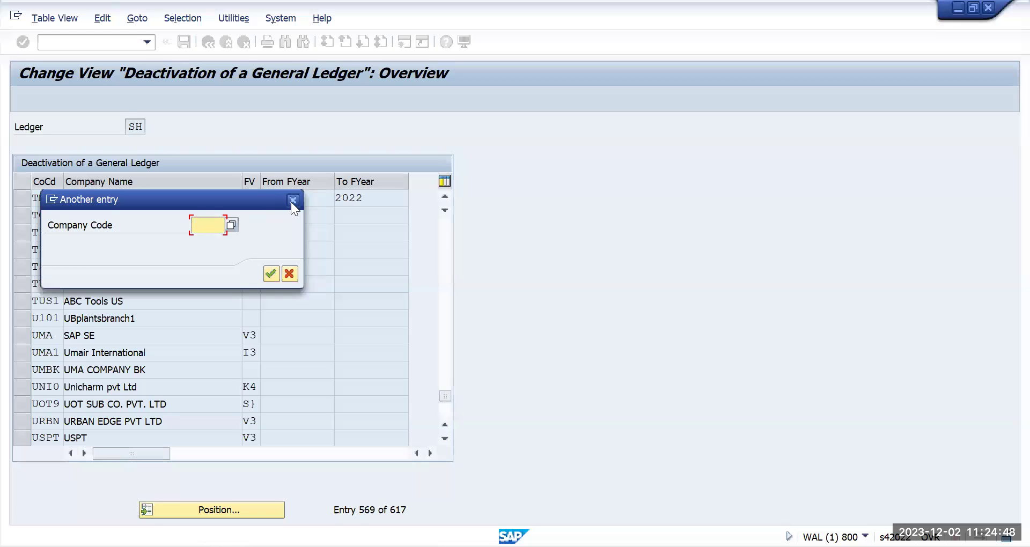
# Step: Rerun the ledger deactivation activity with ledger TE as the work area
pyautogui.click(291, 201)
pyautogui.press('Escape')
pyautogui.press('F3')
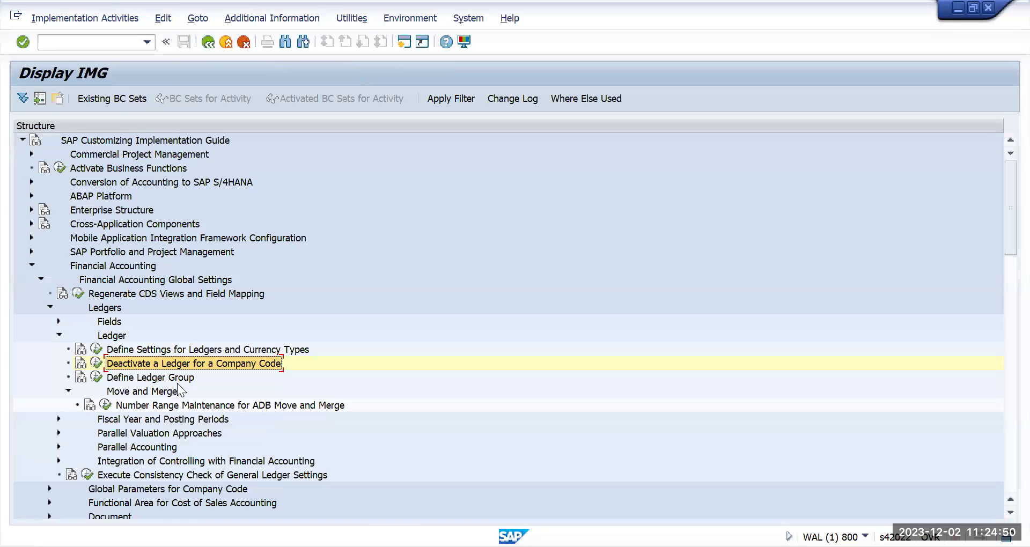
pyautogui.doubleClick(210, 368)
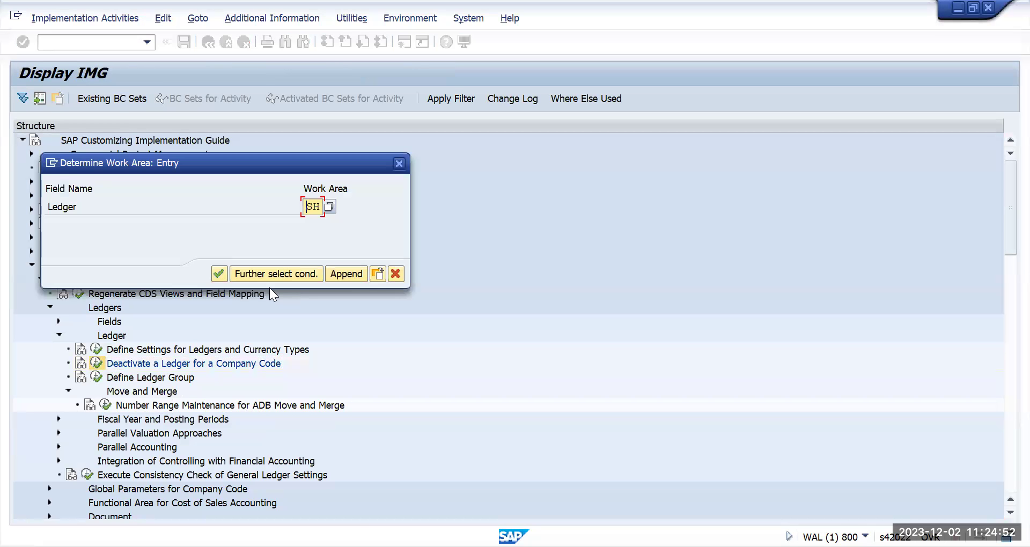
pyautogui.write('te')
pyautogui.press('Return')
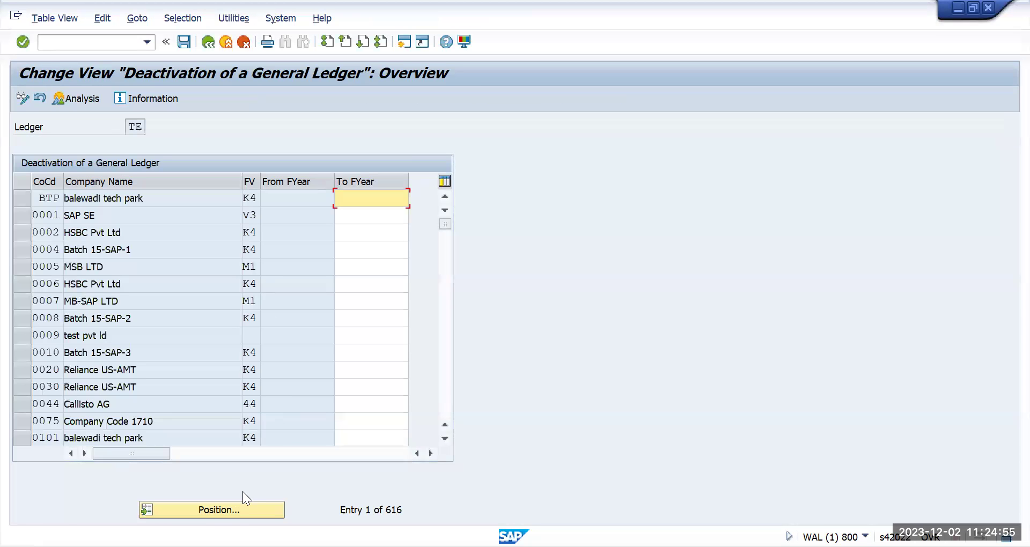
# Step: Enter 2022 as TMUS's To Fiscal Year in ledger TE and save with the customizing request
pyautogui.click(232, 513)
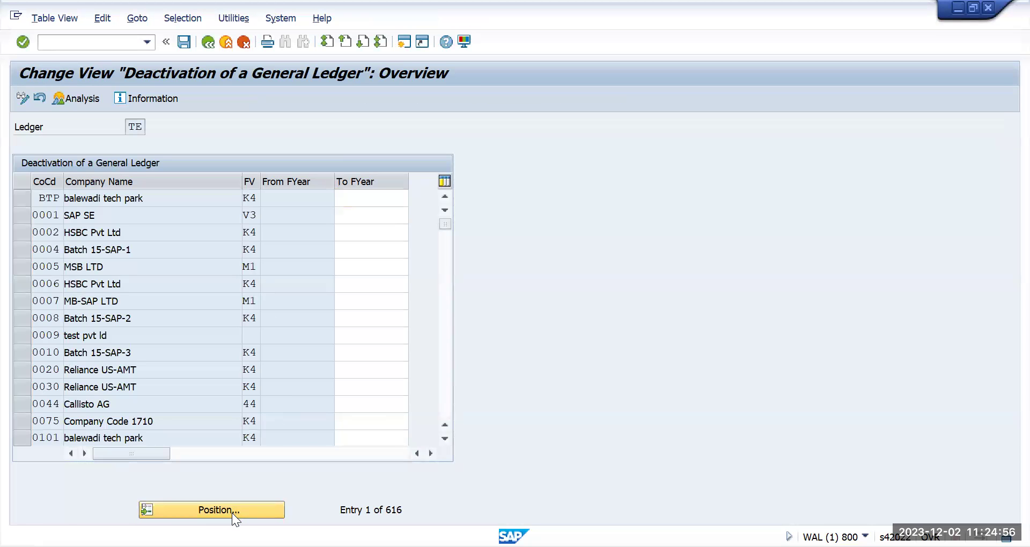
pyautogui.write('tmus')
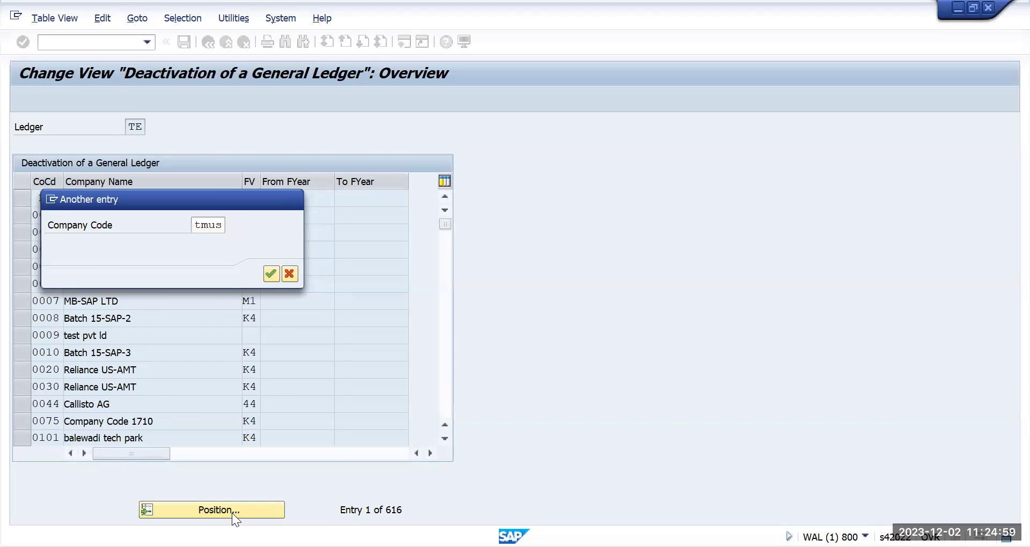
pyautogui.press('Return')
pyautogui.write('2022')
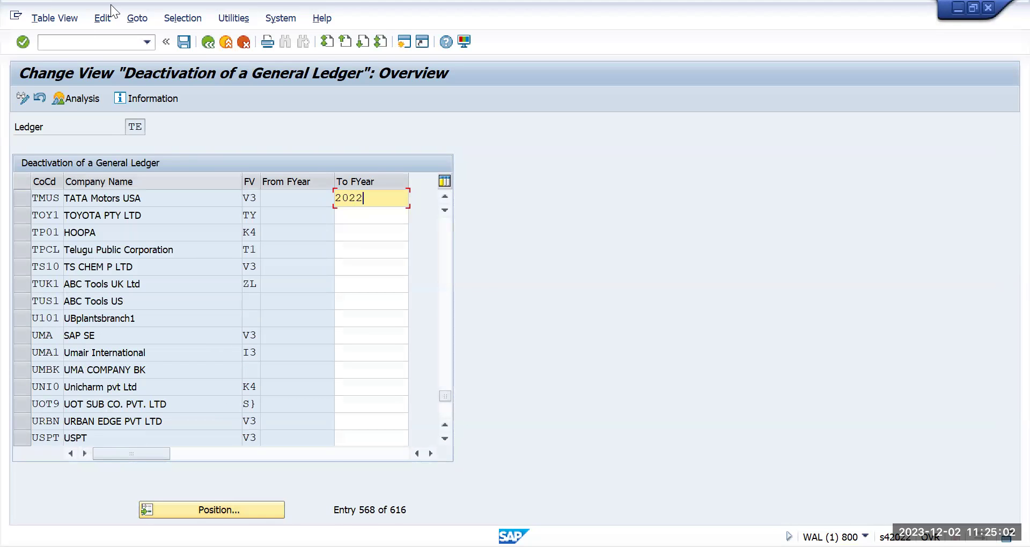
pyautogui.click(184, 42)
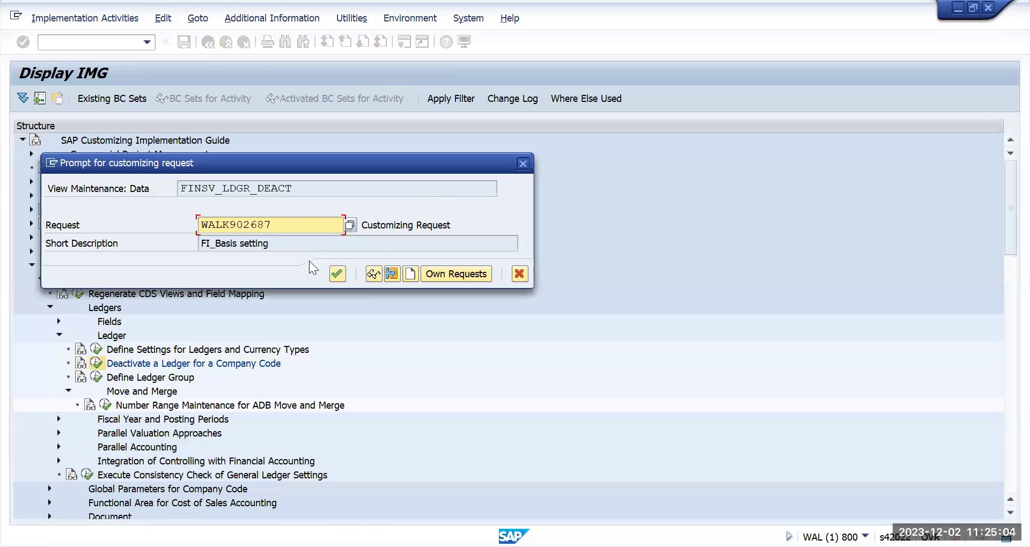
pyautogui.click(337, 274)
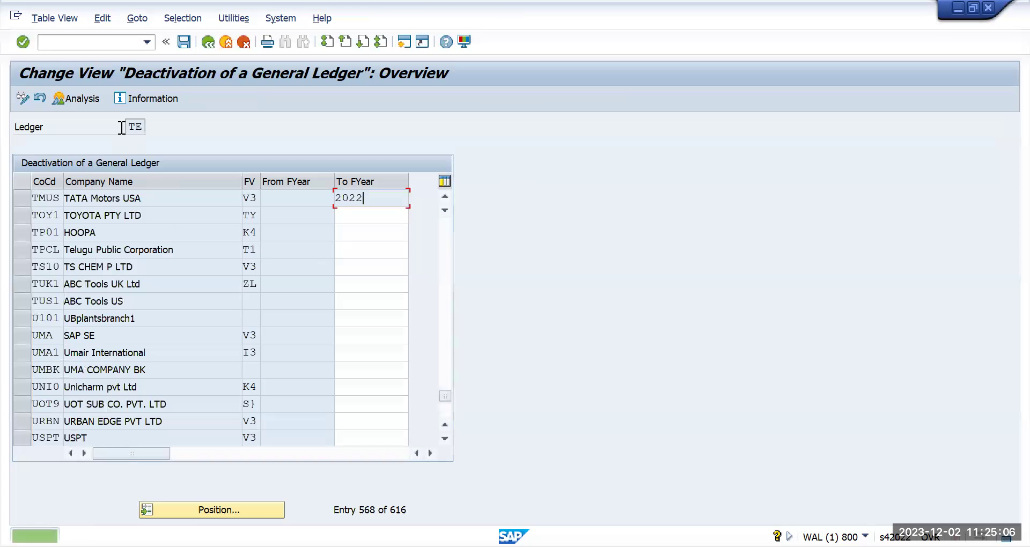
pyautogui.click(100, 42)
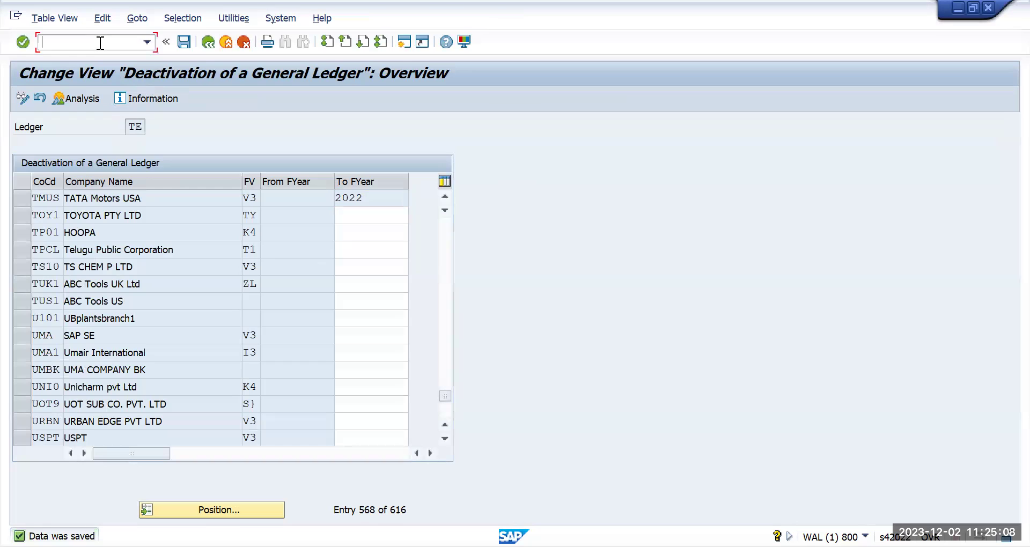
# Step: Start vendor invoice entry for TMUS with transaction FB60
pyautogui.write('/n')
pyautogui.press('Return')
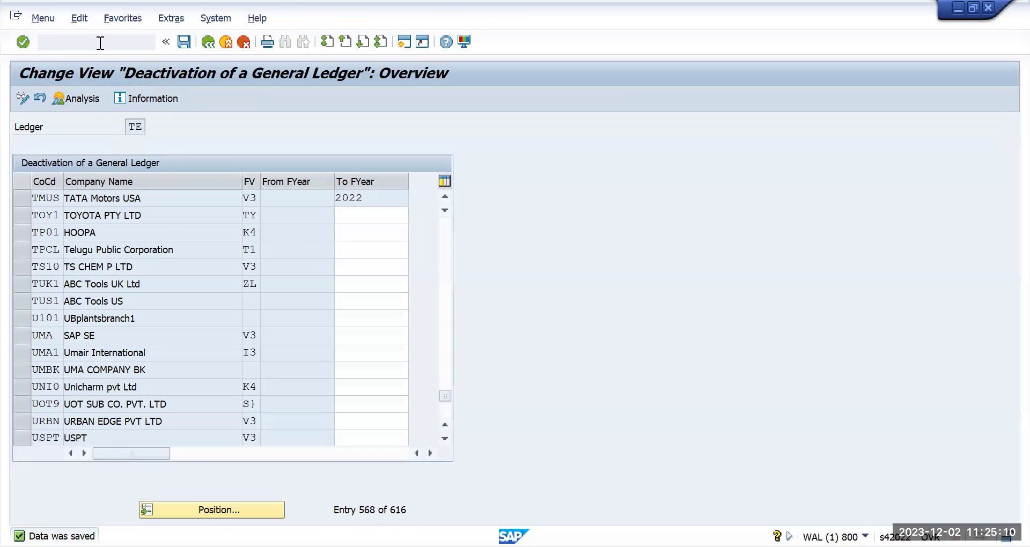
pyautogui.write('fb60')
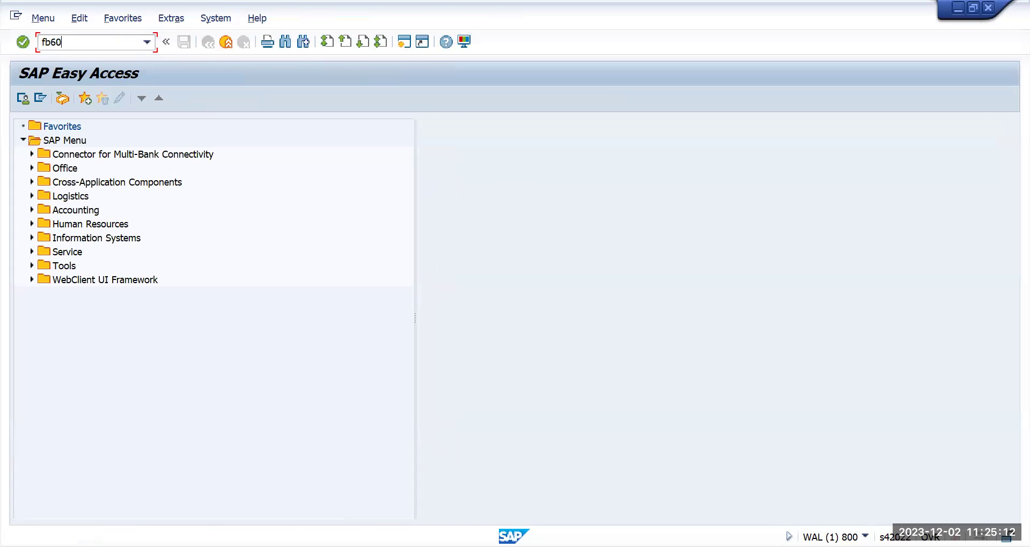
pyautogui.press('Return')
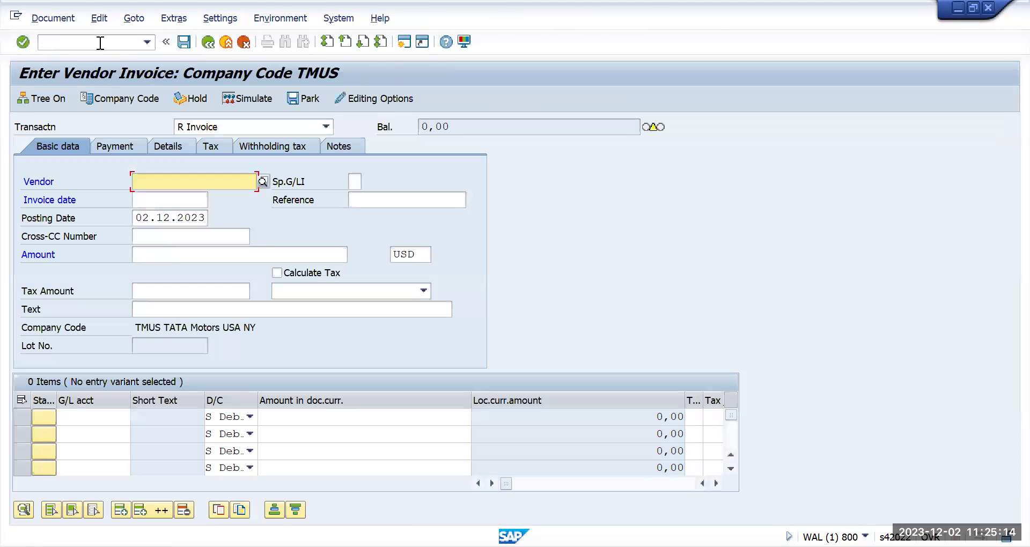
# Step: Fill the invoice header: vendor Apple INC, date 02.12.2023, reference servicPO001, amount 100
pyautogui.press('Down')
pyautogui.press('Return')
pyautogui.press('Tab')
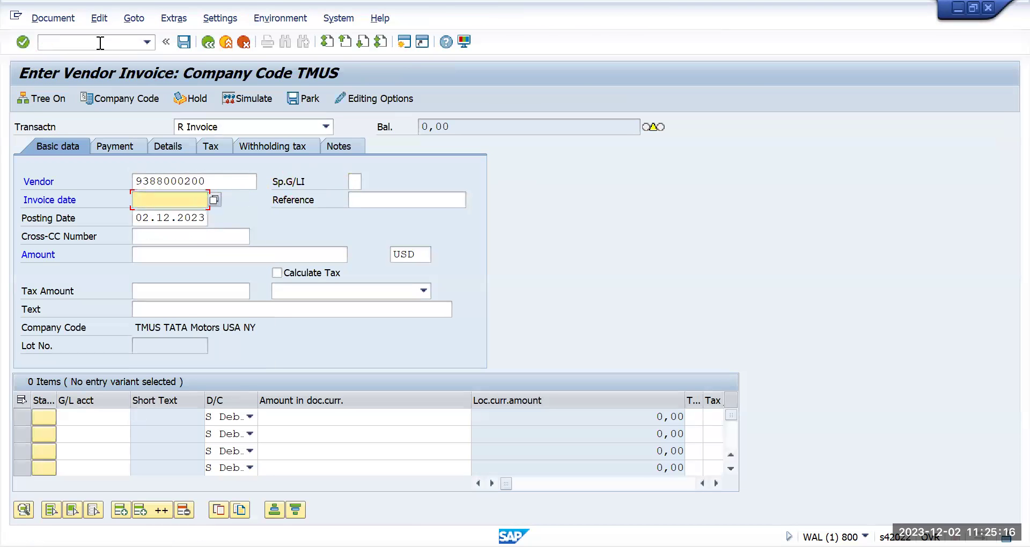
pyautogui.press('Down')
pyautogui.press('Down')
pyautogui.press('Return')
pyautogui.press('Tab')
pyautogui.press('Down')
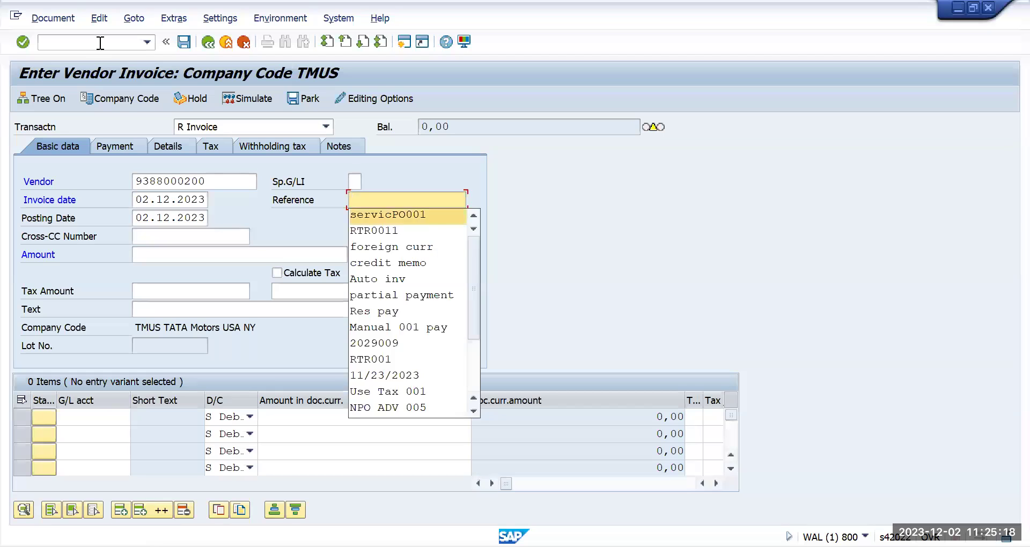
pyautogui.press('Return')
pyautogui.press('Tab')
pyautogui.press('Tab')
pyautogui.press('Down')
pyautogui.press('Down')
pyautogui.press('Return')
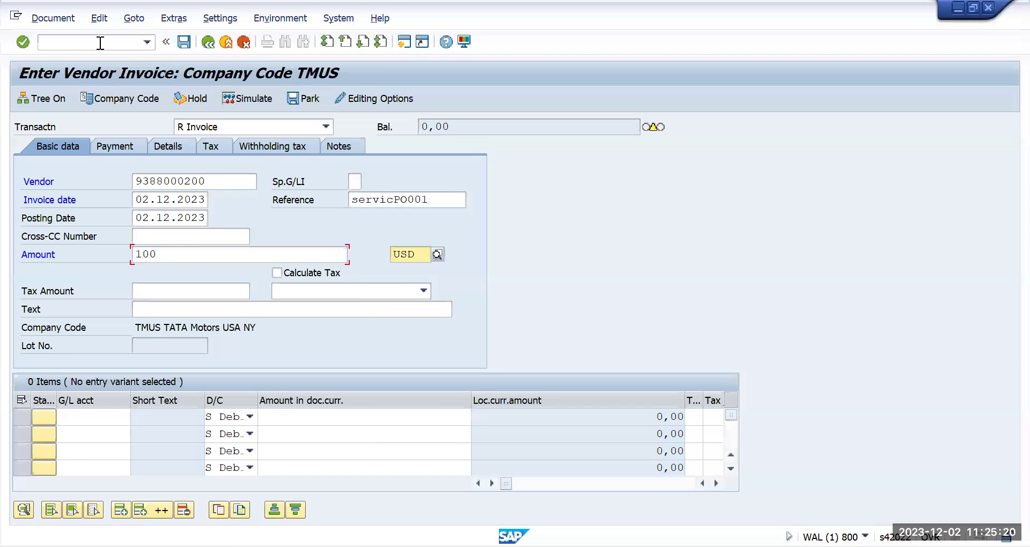
pyautogui.press('Tab')
pyautogui.press('Tab')
pyautogui.press('Tab')
pyautogui.press('Tab')
pyautogui.press('Tab')
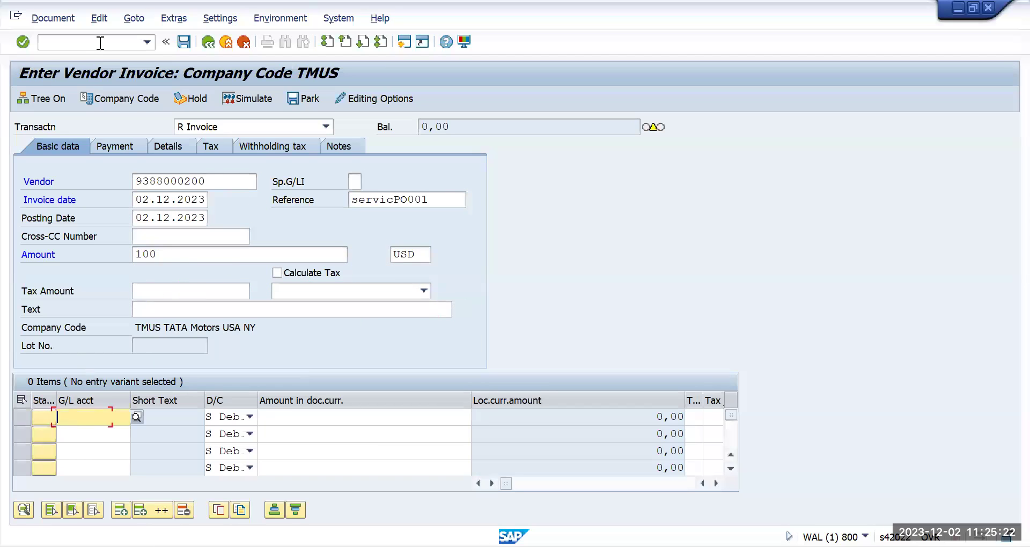
pyautogui.press('Down')
pyautogui.press('Down')
pyautogui.press('Return')
pyautogui.press('Tab')
pyautogui.press('Tab')
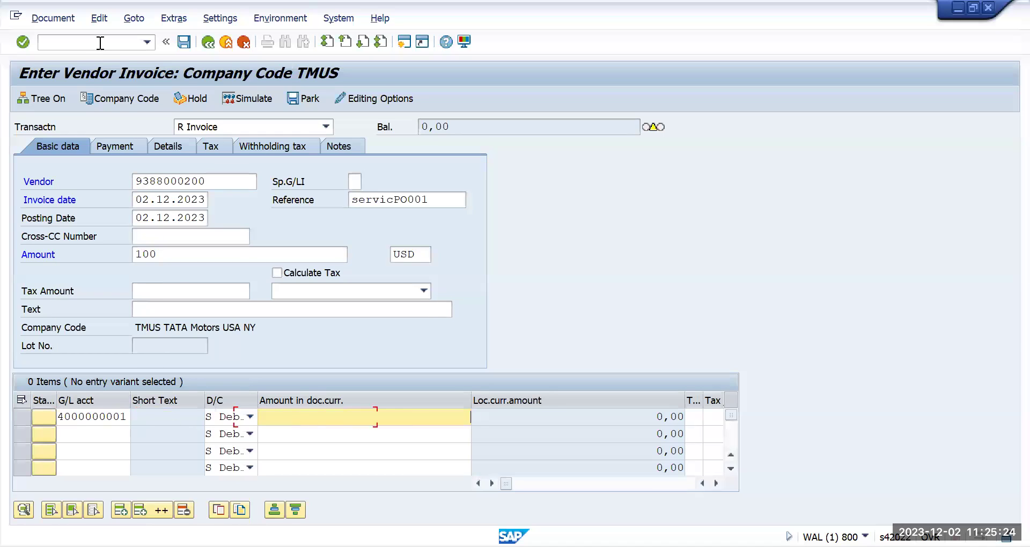
pyautogui.press('Down')
pyautogui.press('Down')
pyautogui.press('Return')
pyautogui.press('Tab')
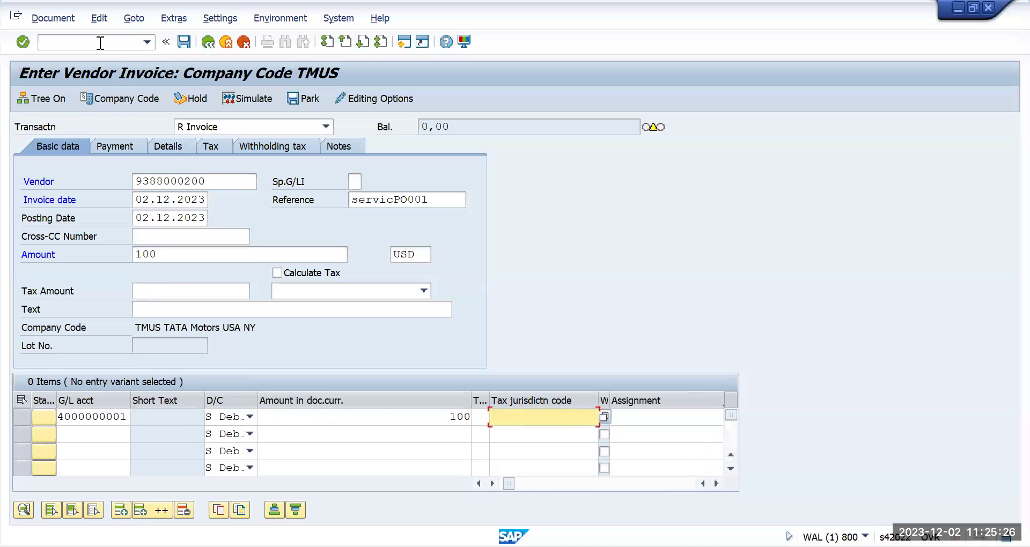
pyautogui.press('BackSpace')
pyautogui.press('Down')
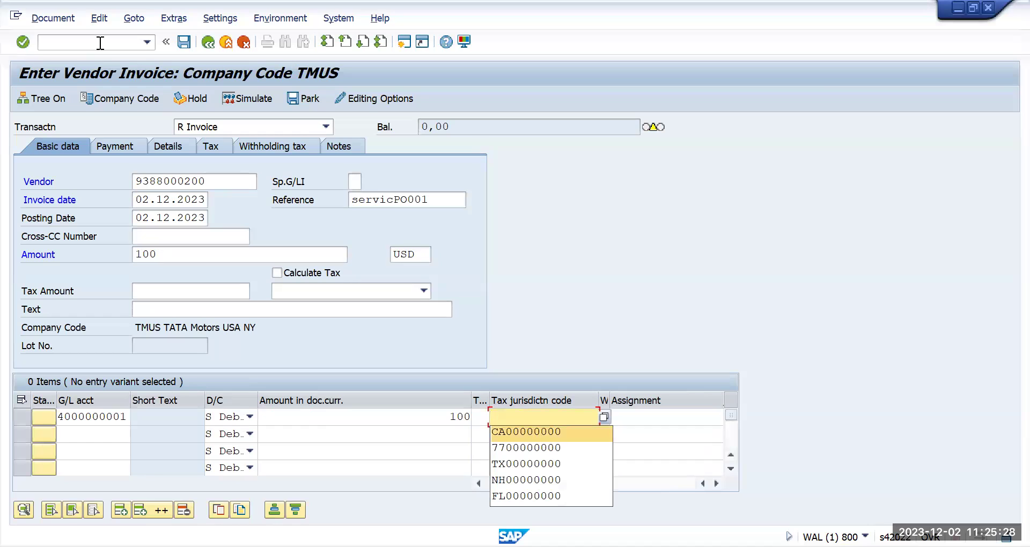
pyautogui.press('Return')
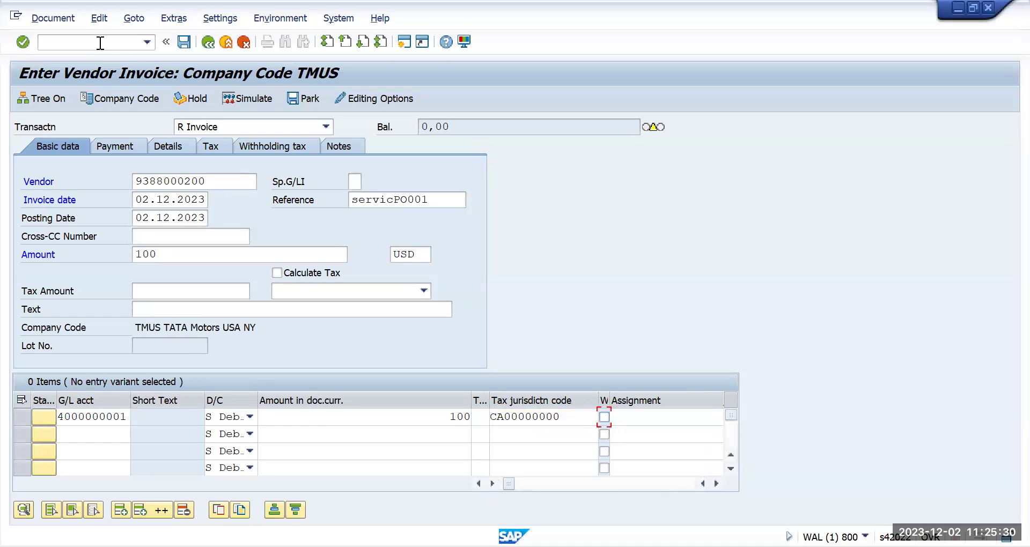
pyautogui.press('BackSpace')
pyautogui.press('BackSpace')
pyautogui.press('BackSpace')
pyautogui.press('BackSpace')
pyautogui.press('BackSpace')
pyautogui.press('BackSpace')
pyautogui.press('BackSpace')
pyautogui.press('BackSpace')
pyautogui.press('BackSpace')
pyautogui.press('BackSpace')
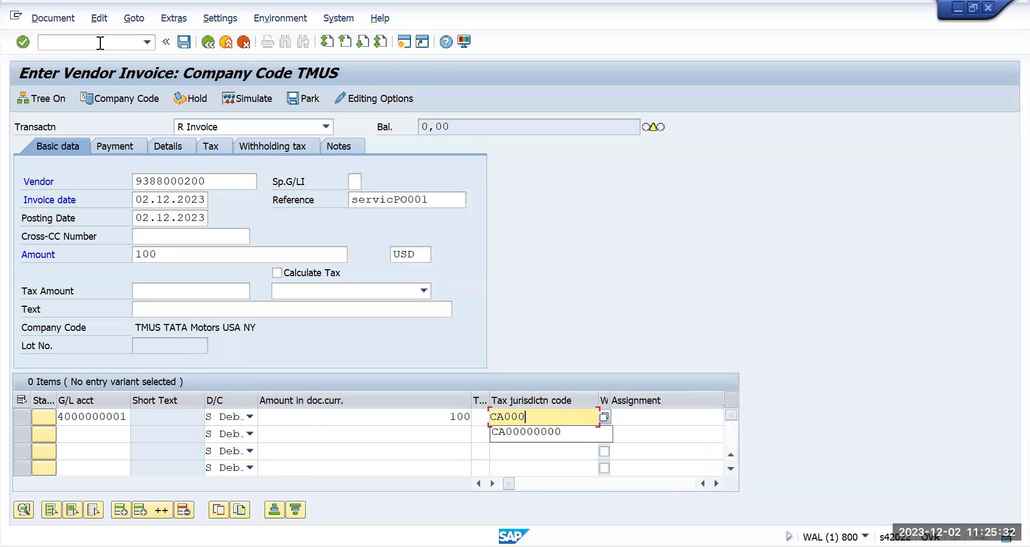
pyautogui.press('Tab')
pyautogui.press('Tab')
pyautogui.press('Tab')
pyautogui.press('Tab')
pyautogui.press('Tab')
pyautogui.press('Tab')
pyautogui.press('Tab')
pyautogui.press('Tab')
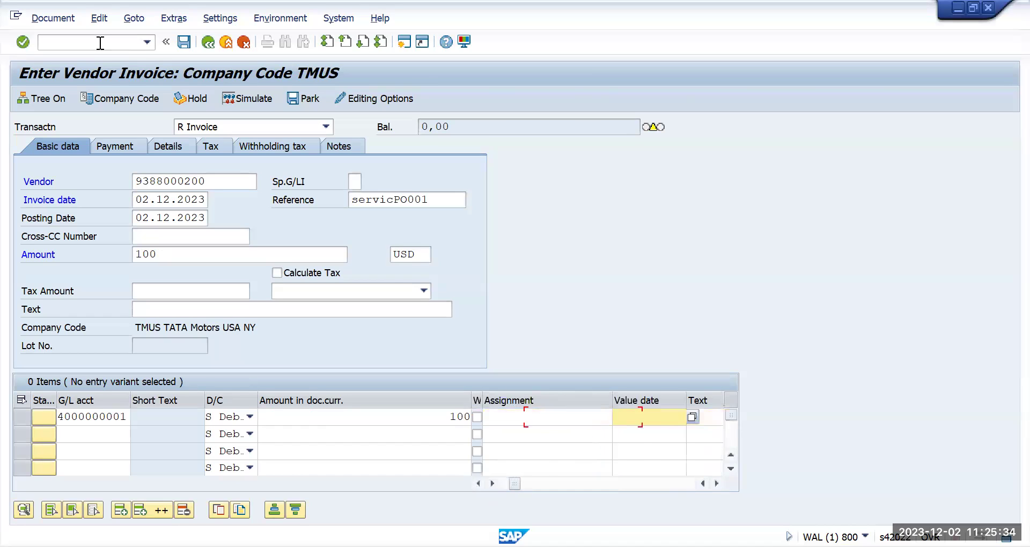
pyautogui.press('Tab')
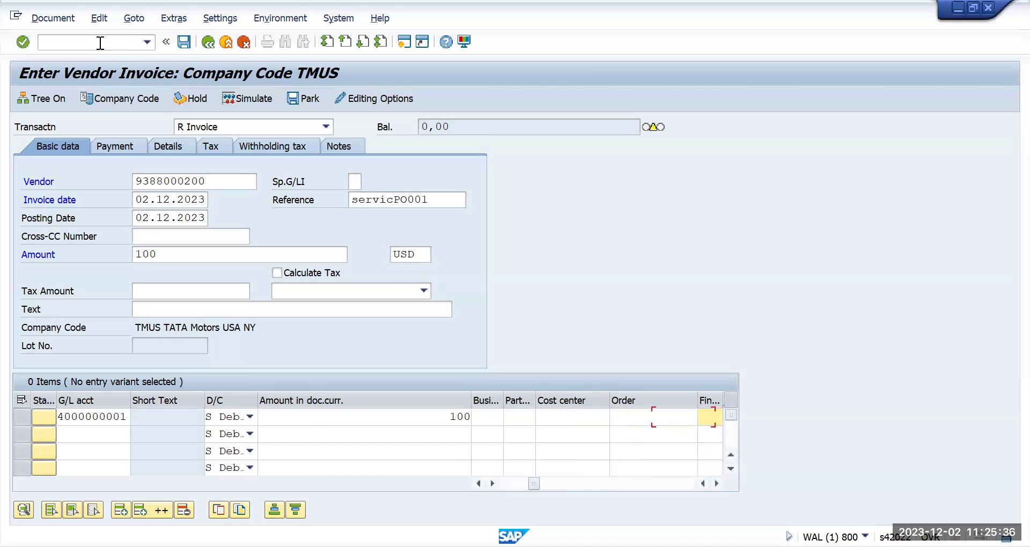
pyautogui.hotkey('shift', 'Tab')
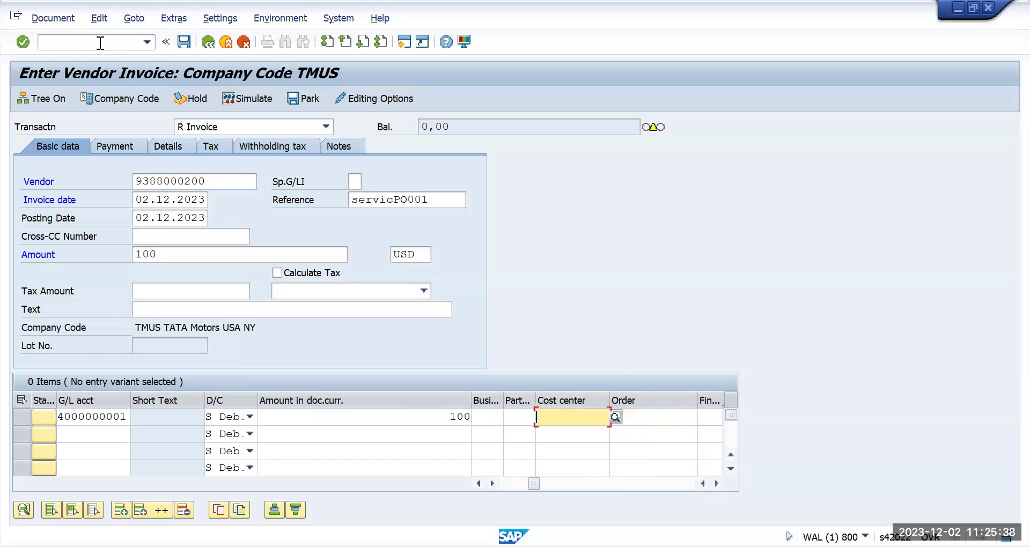
pyautogui.press('Return')
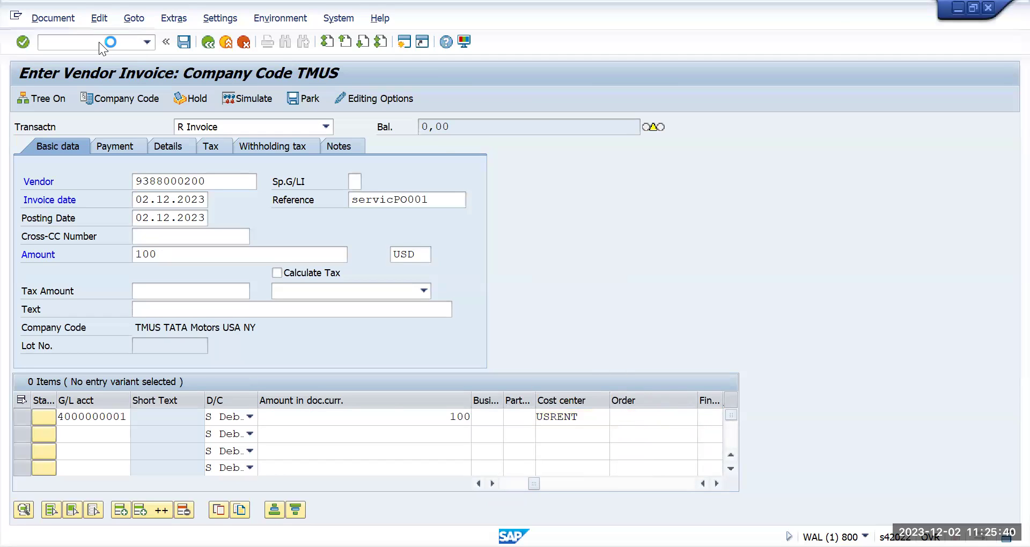
pyautogui.press('Return')
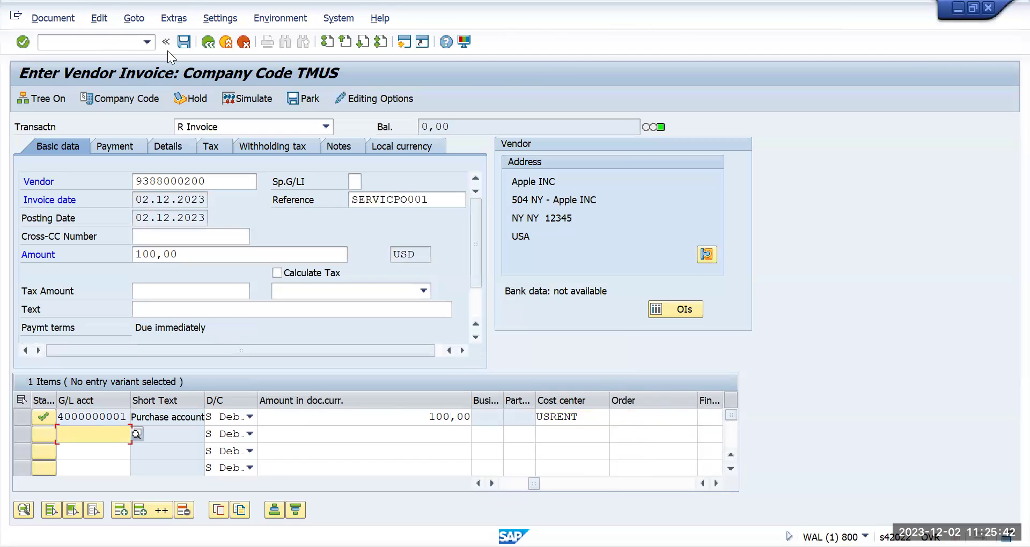
pyautogui.click(186, 46)
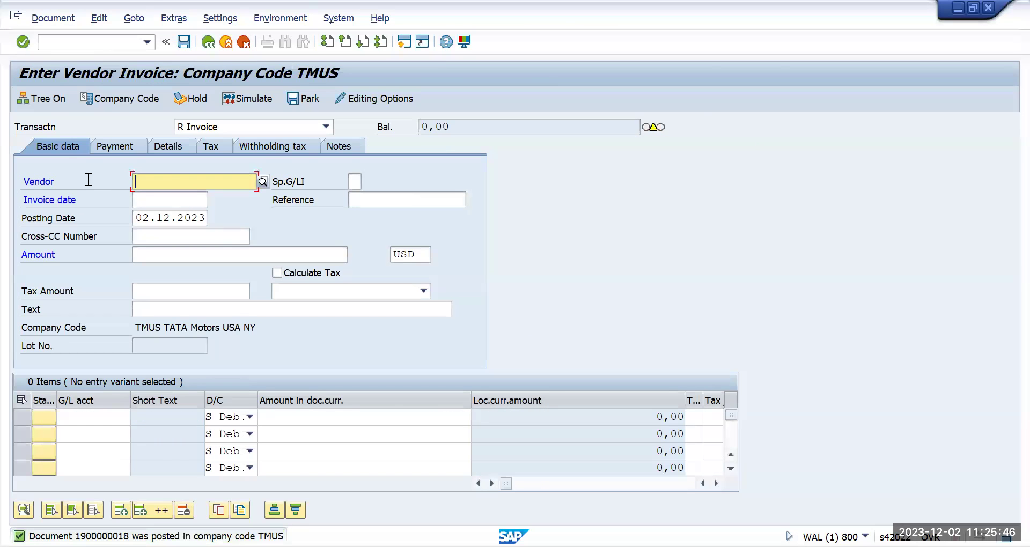
pyautogui.click(53, 18)
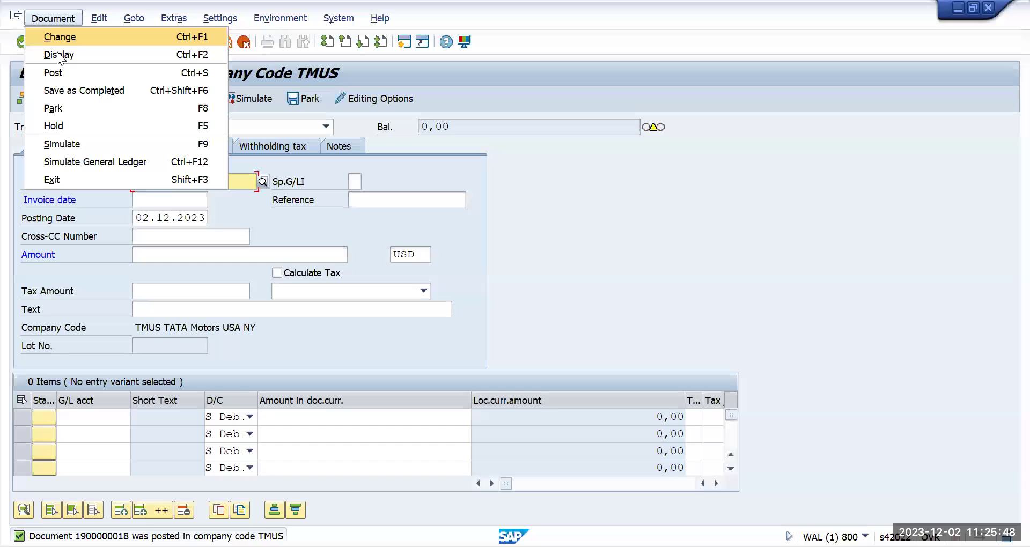
pyautogui.click(57, 54)
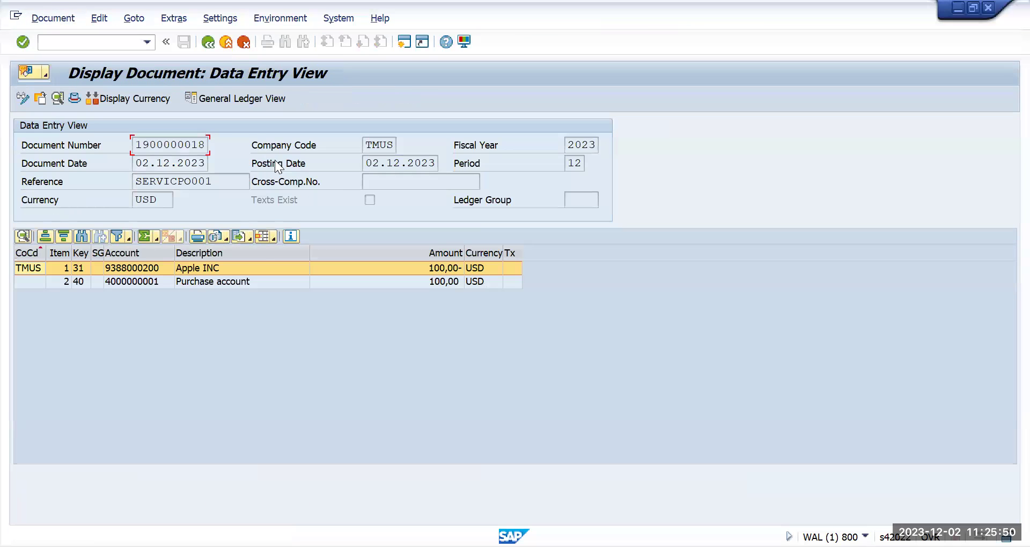
pyautogui.click(222, 102)
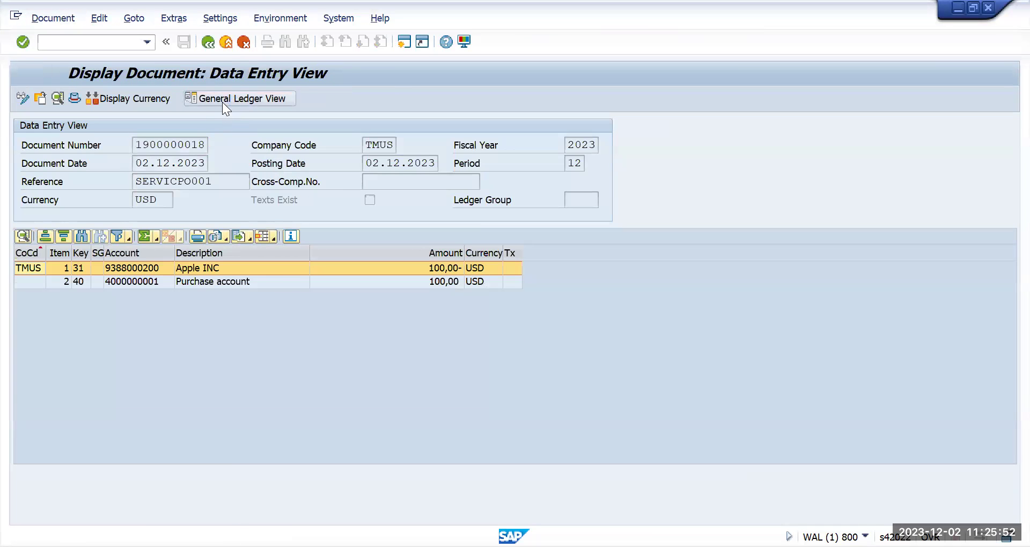
pyautogui.click(256, 100)
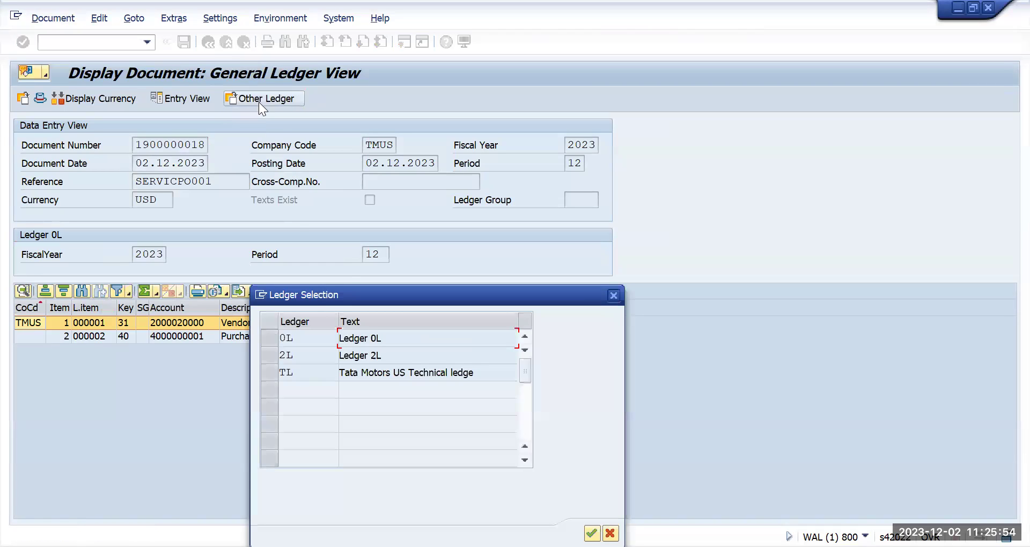